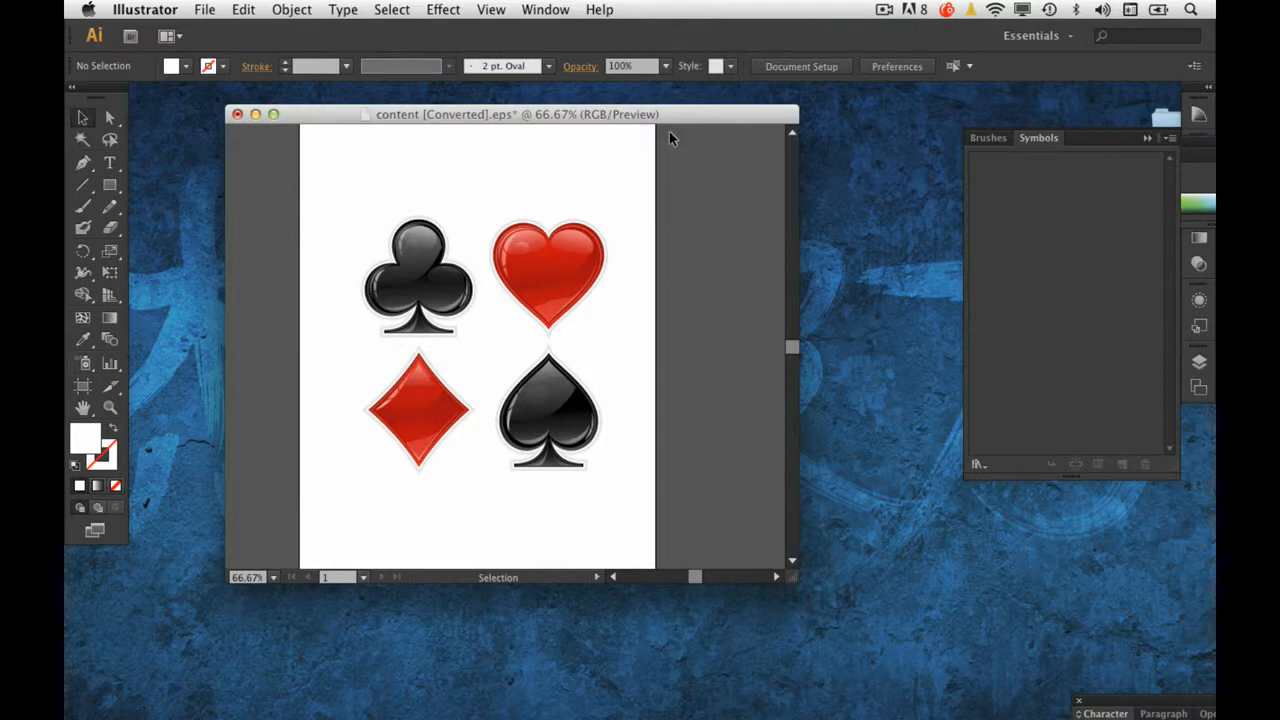
Step: Copy the whole black club artwork and switch to the blank Untitled-1 document in Photoshop
{"action": "left_click_drag", "start_coordinate": [669, 116], "coordinate": [687, 116]}
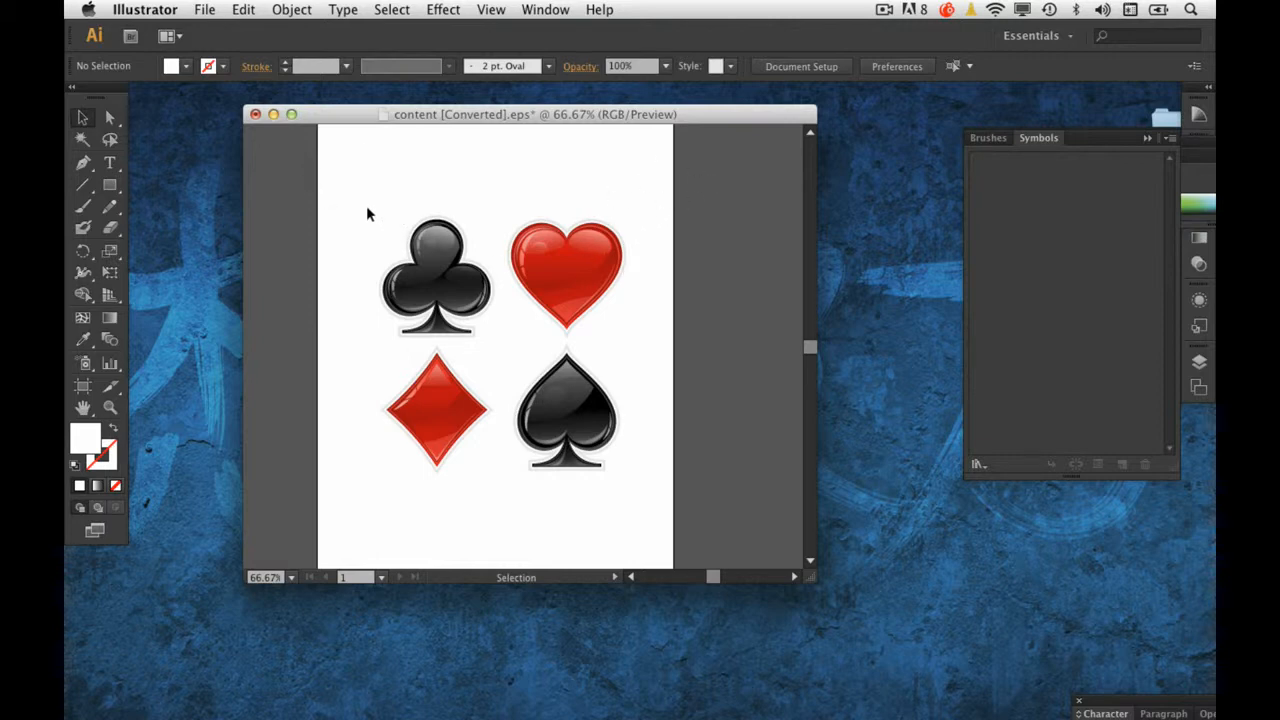
{"action": "left_click_drag", "start_coordinate": [363, 212], "coordinate": [494, 335]}
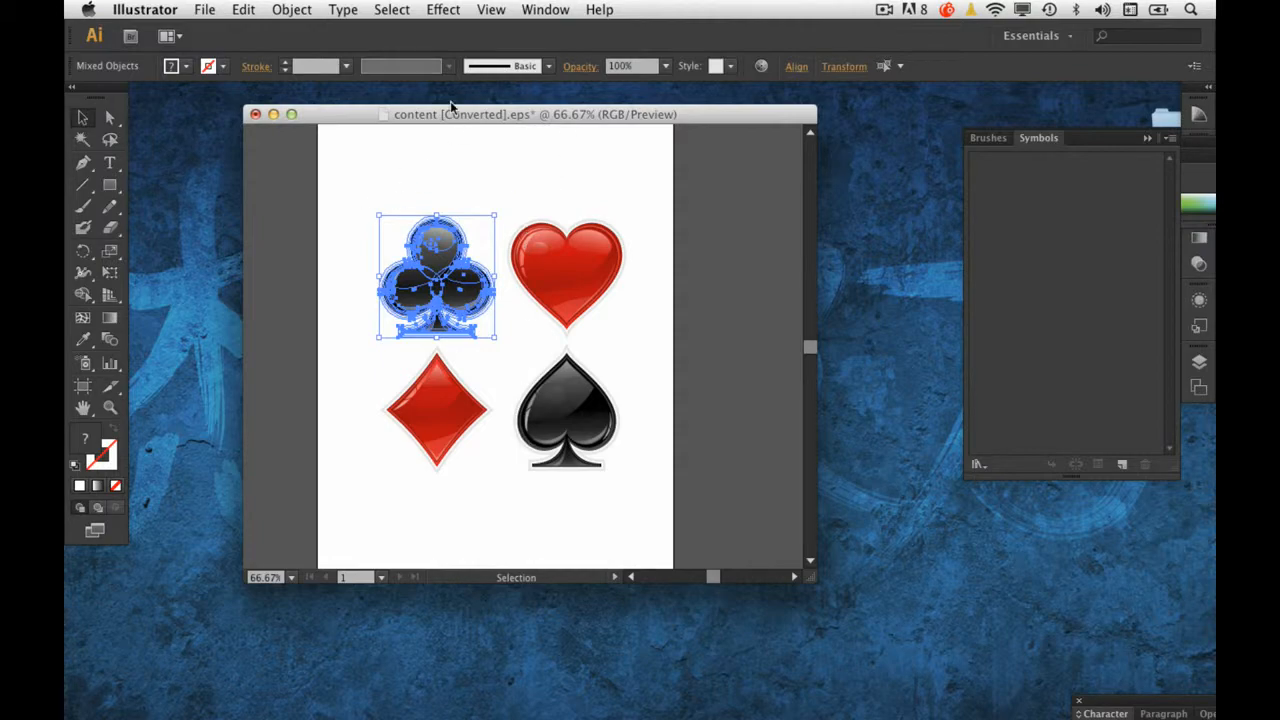
{"action": "left_click", "coordinate": [245, 10]}
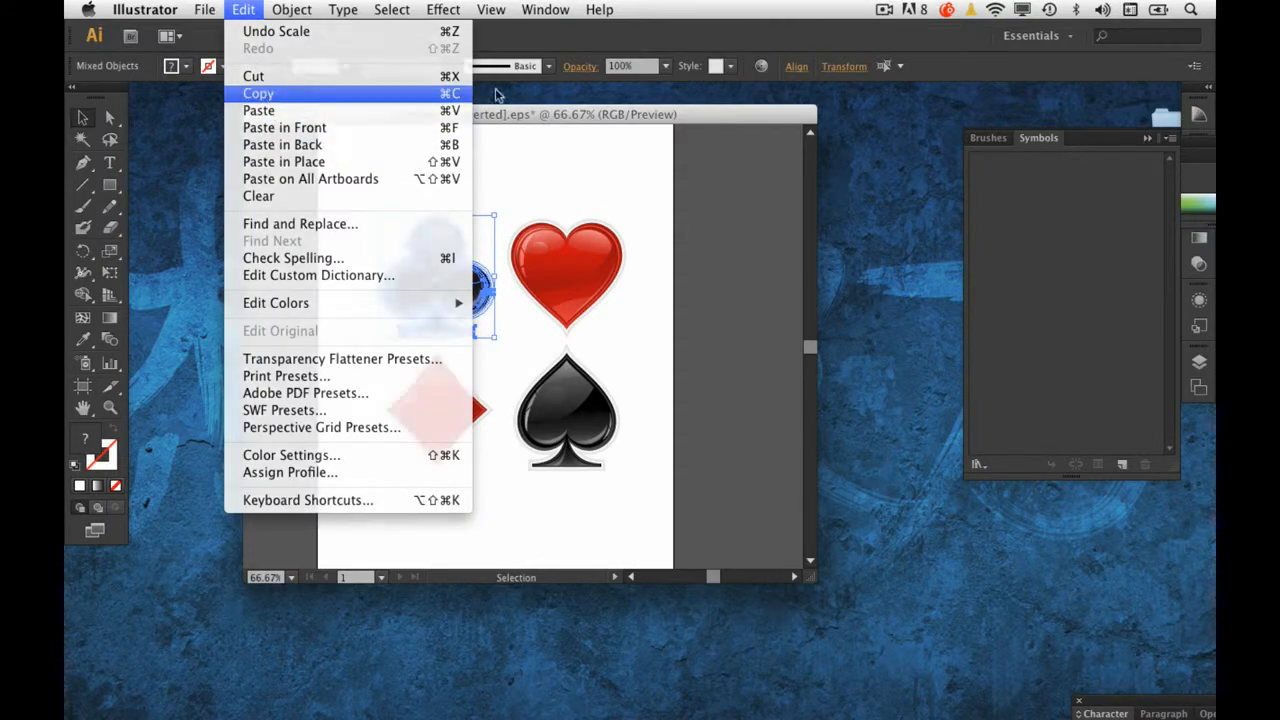
{"action": "left_click", "coordinate": [260, 93]}
{"action": "left_click", "coordinate": [272, 115]}
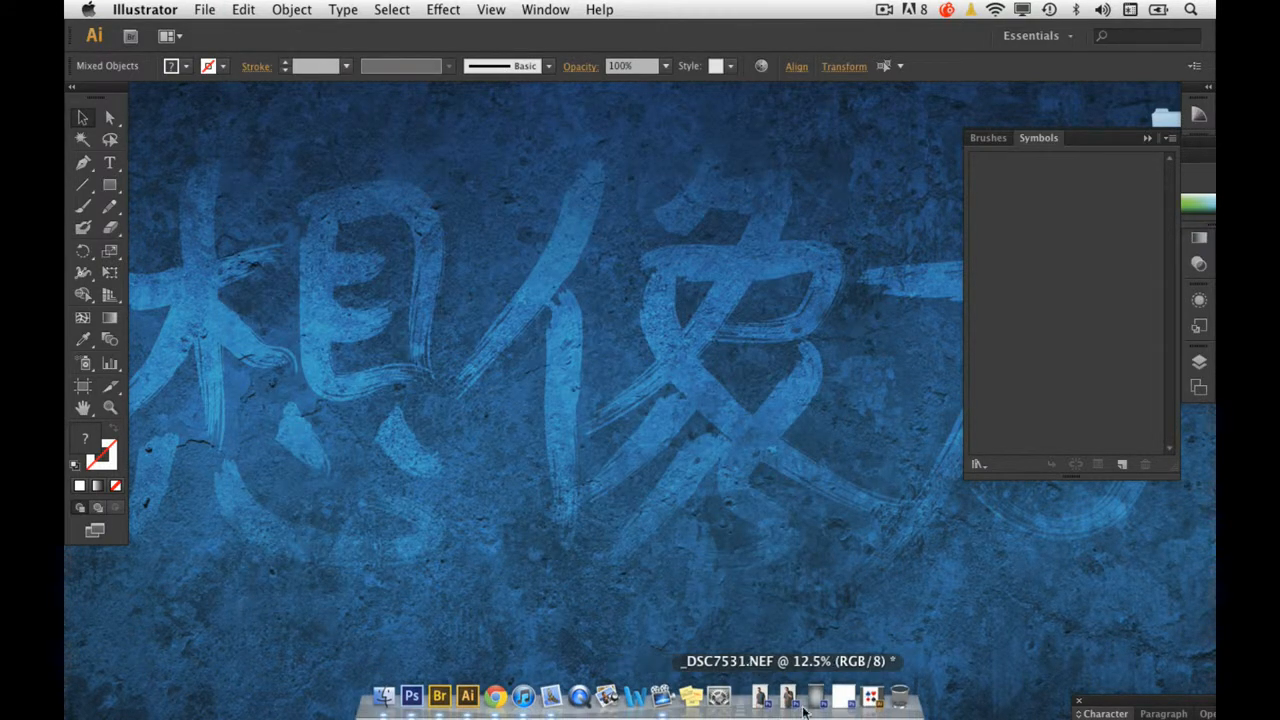
{"action": "left_click", "coordinate": [840, 700]}
{"action": "left_click_drag", "start_coordinate": [594, 97], "coordinate": [612, 88]}
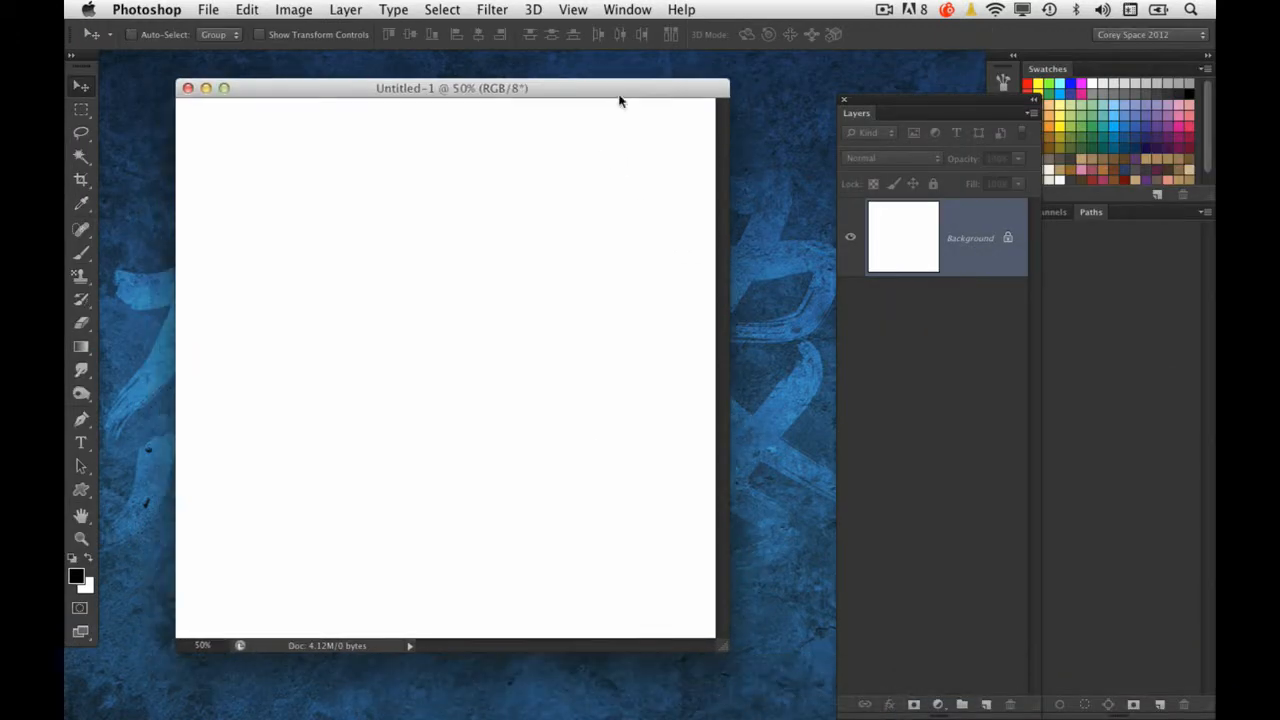
Step: Paste the copied club as a Smart Object and enlarge it about the canvas centre
{"action": "left_click", "coordinate": [244, 10]}
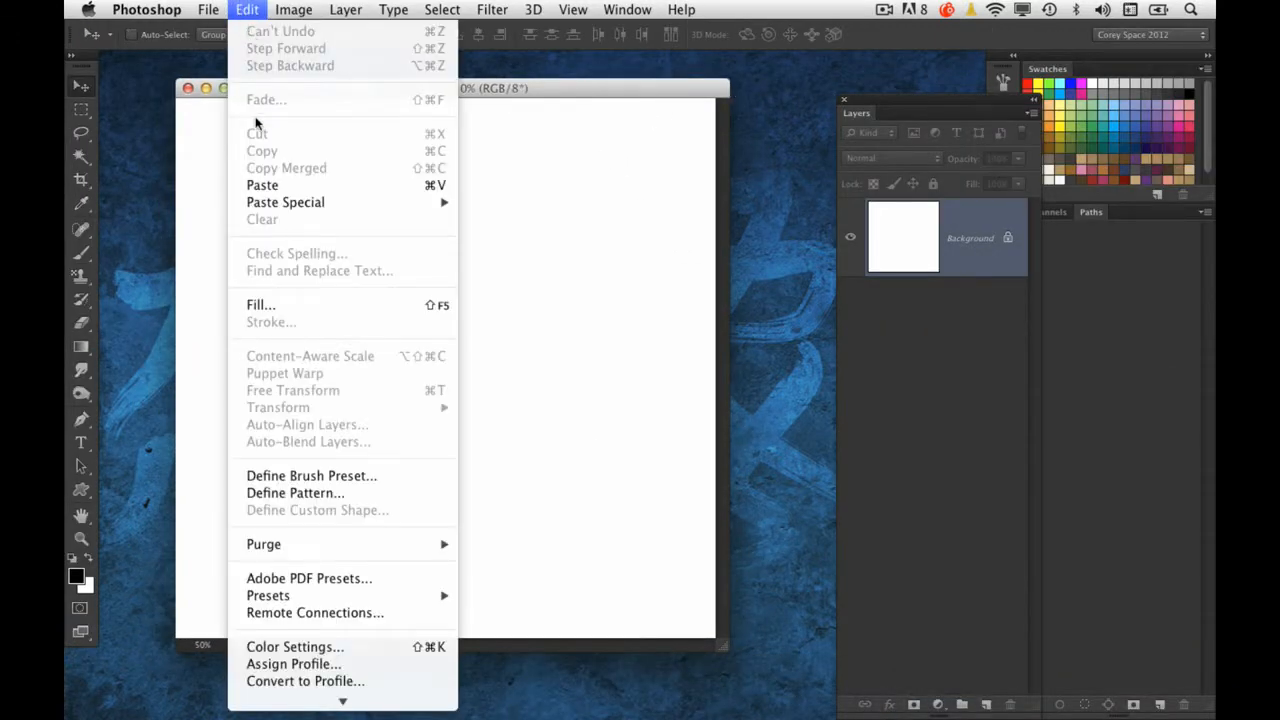
{"action": "left_click", "coordinate": [270, 184]}
{"action": "left_click_drag", "start_coordinate": [691, 302], "coordinate": [745, 279]}
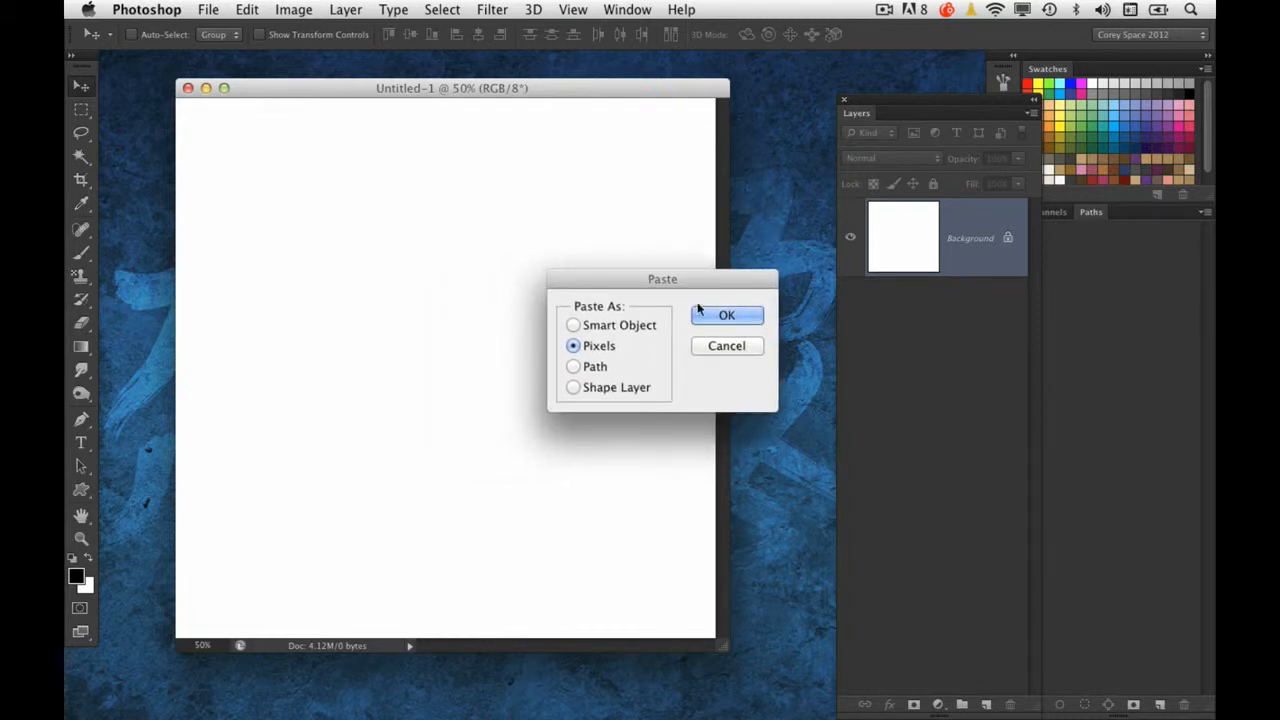
{"action": "left_click", "coordinate": [620, 326]}
{"action": "left_click_drag", "start_coordinate": [729, 277], "coordinate": [735, 260]}
{"action": "left_click", "coordinate": [735, 298]}
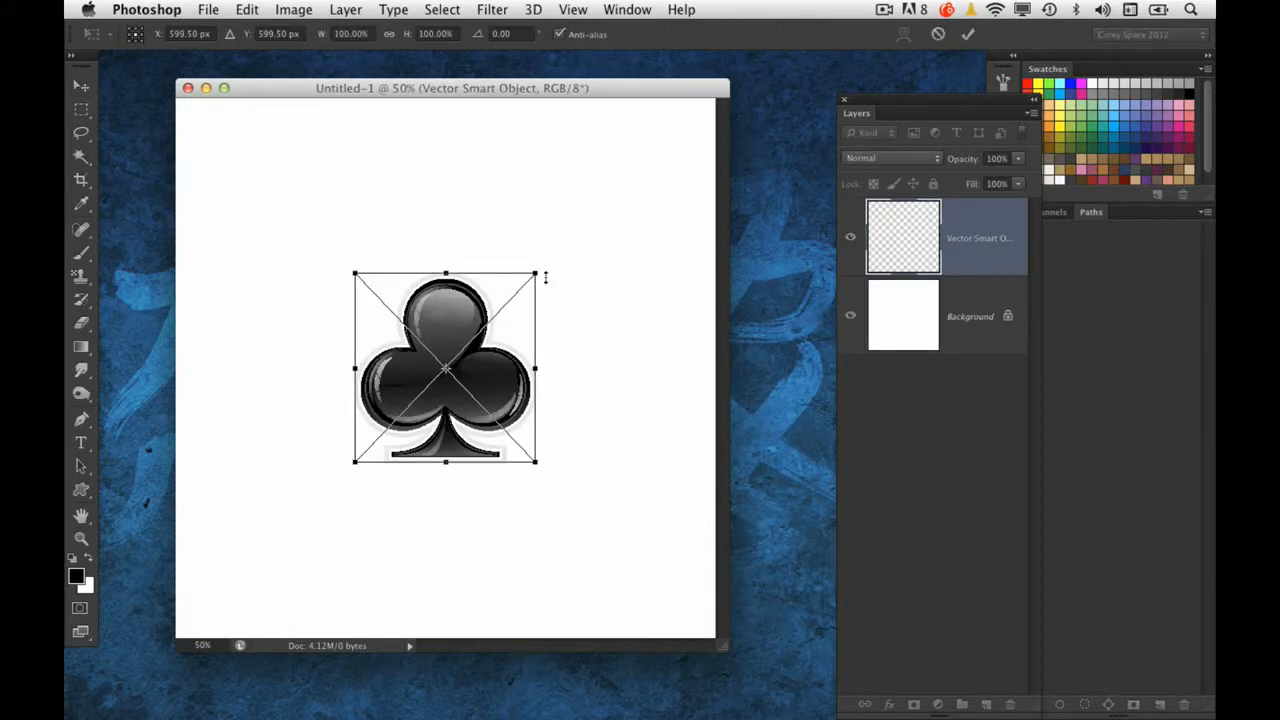
{"action": "left_click_drag", "start_coordinate": [540, 276], "coordinate": [551, 223]}
{"action": "key", "text": "Return"}
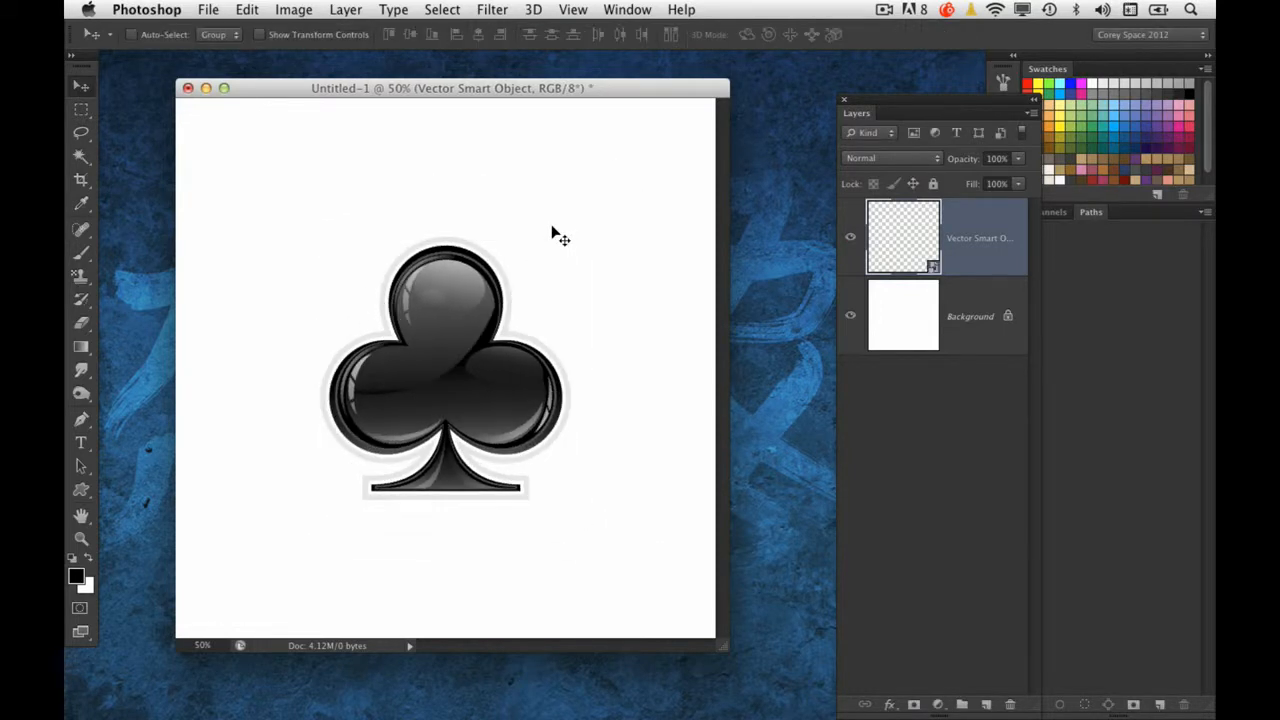
Step: Hide the Smart Object layer and paste the club again as pixels, enlarged about the canvas centre
{"action": "left_click", "coordinate": [851, 240]}
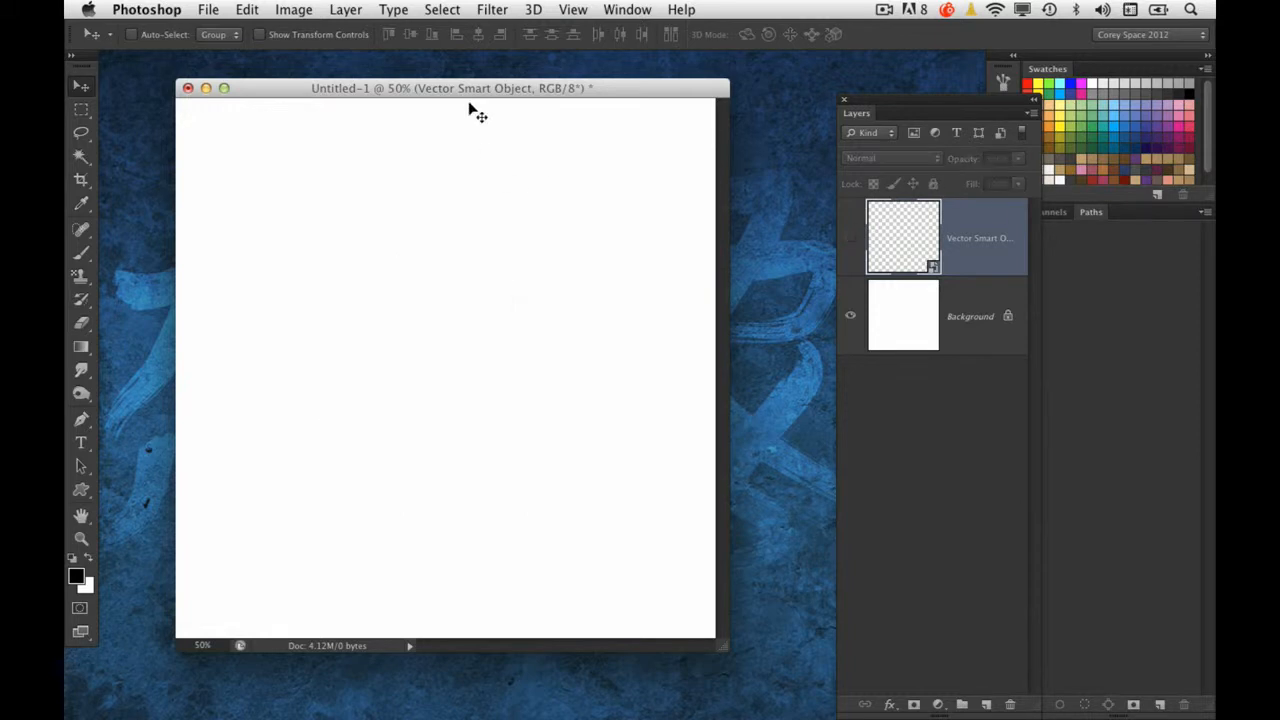
{"action": "left_click", "coordinate": [257, 9]}
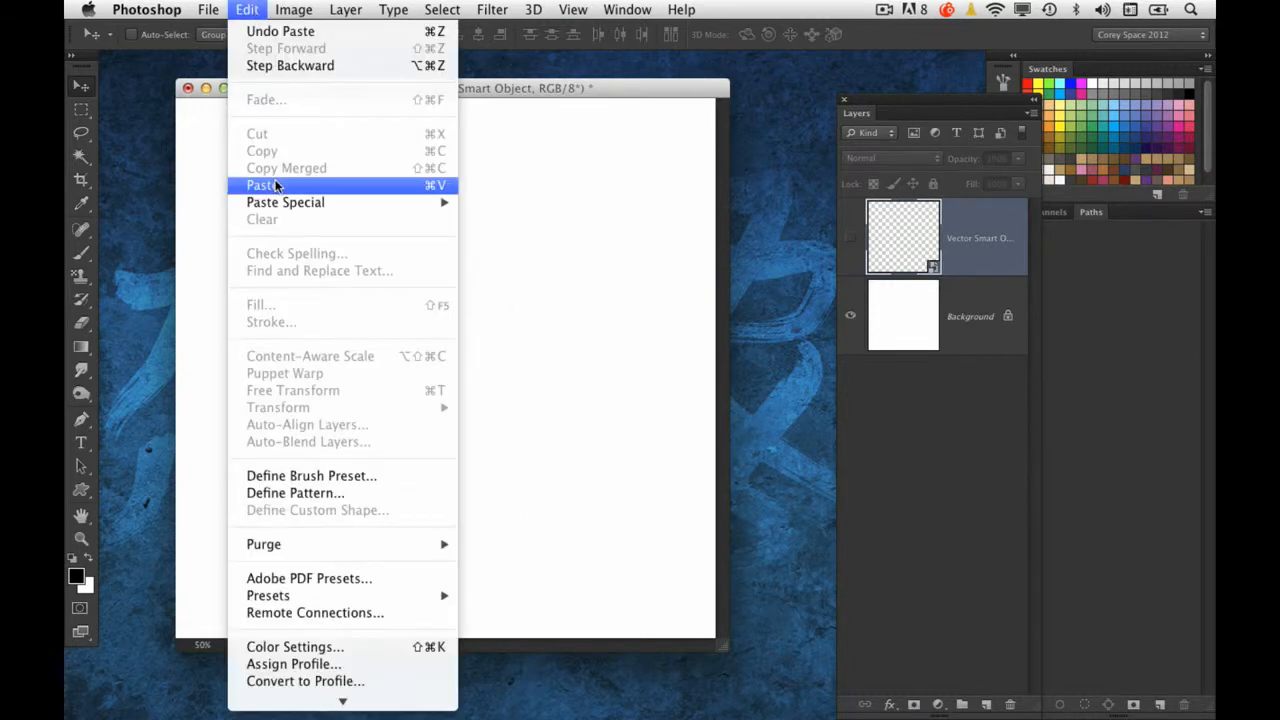
{"action": "left_click", "coordinate": [333, 182]}
{"action": "left_click", "coordinate": [580, 328]}
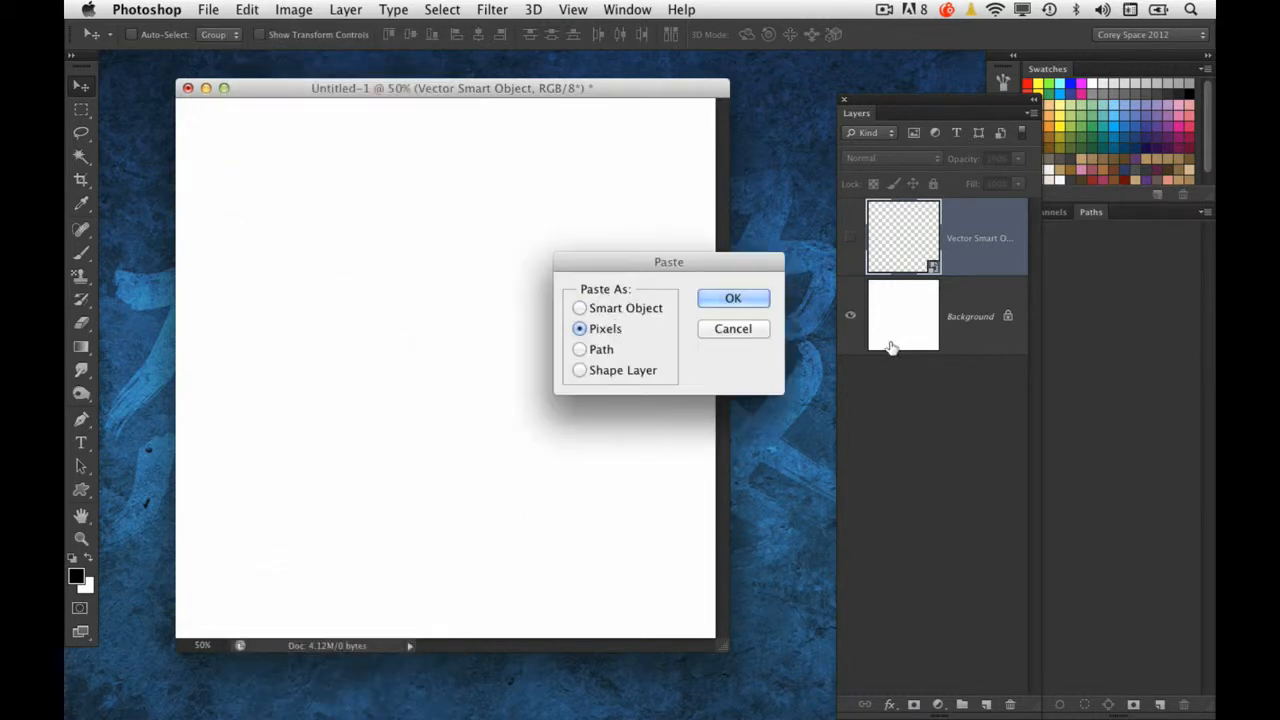
{"action": "left_click", "coordinate": [760, 303]}
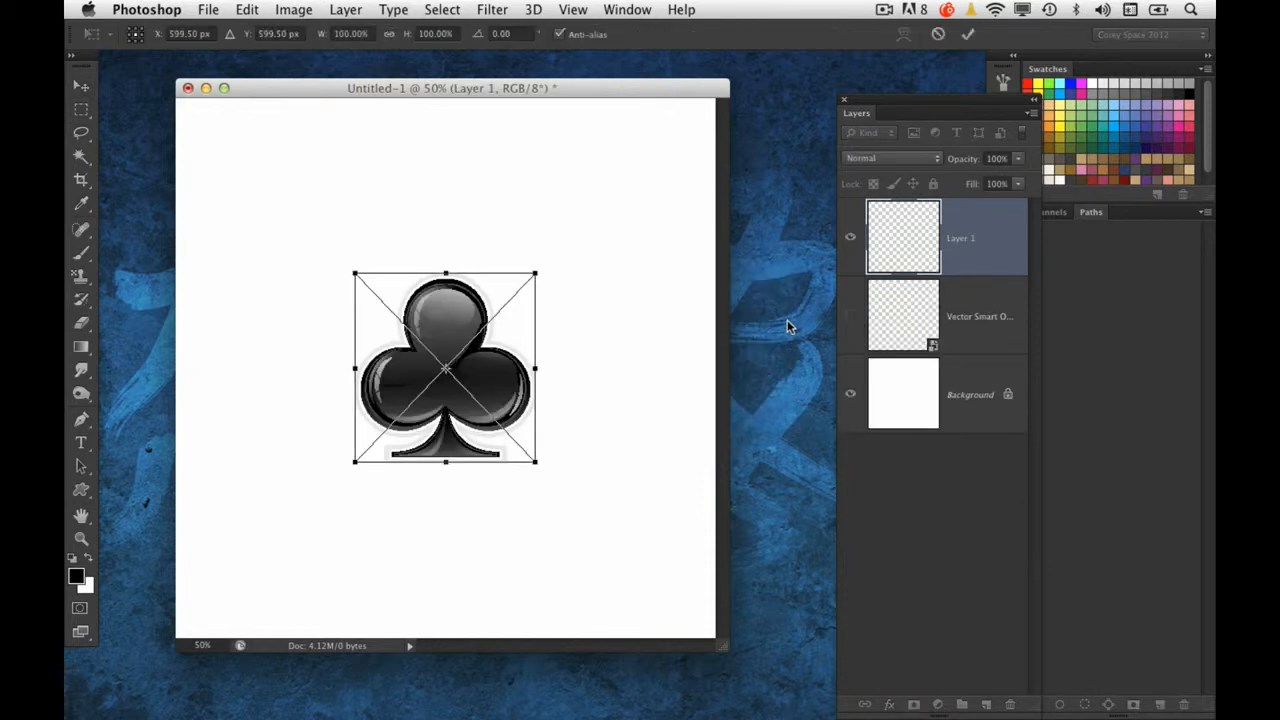
{"action": "left_click_drag", "start_coordinate": [538, 280], "coordinate": [589, 176]}
{"action": "key", "text": "Return"}
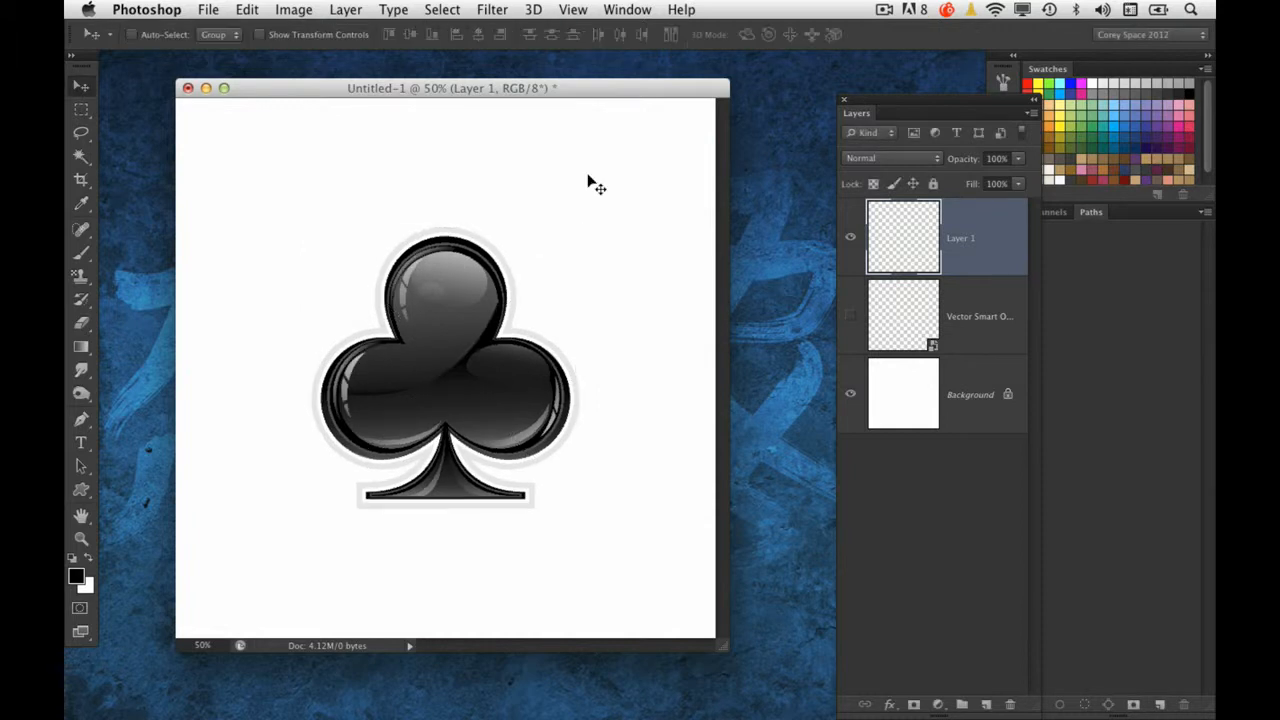
Step: Show the Smart Object layer and place the two clubs side by side, the pixel version left and the Smart Object right
{"action": "left_click", "coordinate": [850, 316]}
{"action": "left_click", "coordinate": [900, 318]}
{"action": "left_click_drag", "start_coordinate": [468, 406], "coordinate": [600, 404]}
{"action": "left_click", "coordinate": [907, 257]}
{"action": "left_click_drag", "start_coordinate": [517, 386], "coordinate": [399, 386]}
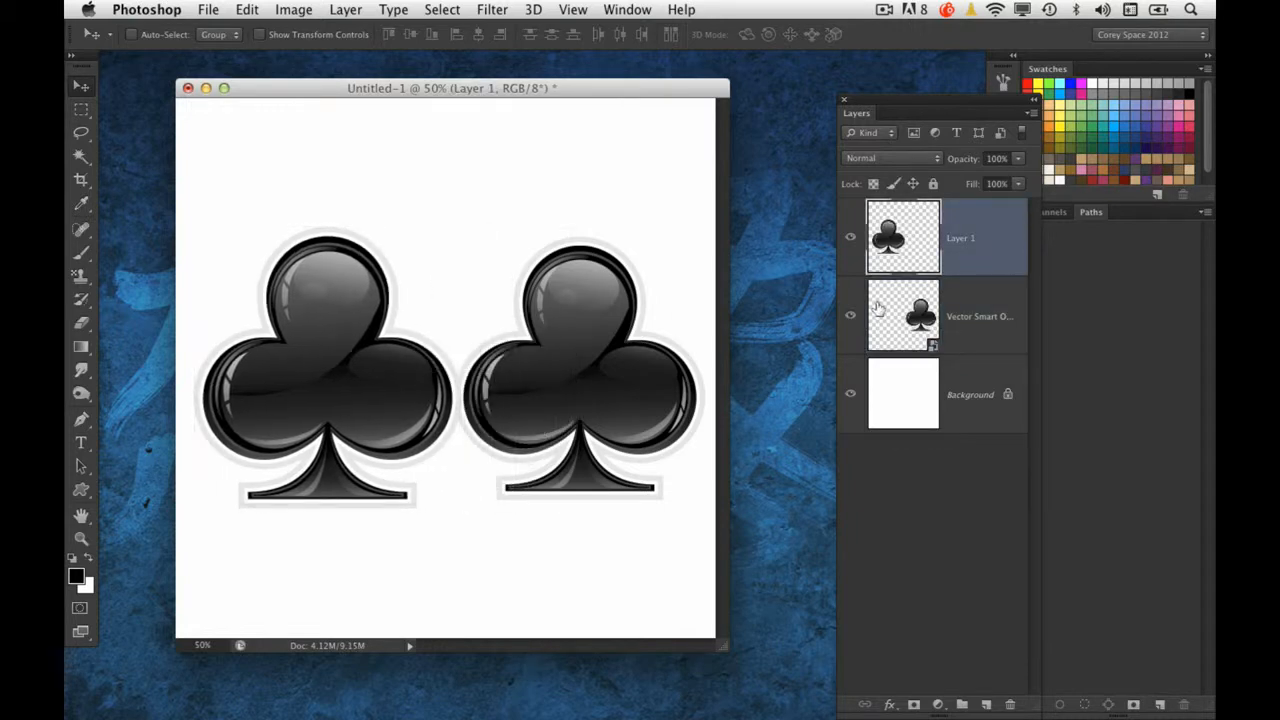
Step: Hide the Smart Object layer and move the pixel club back to about the middle of the canvas
{"action": "left_click", "coordinate": [851, 317]}
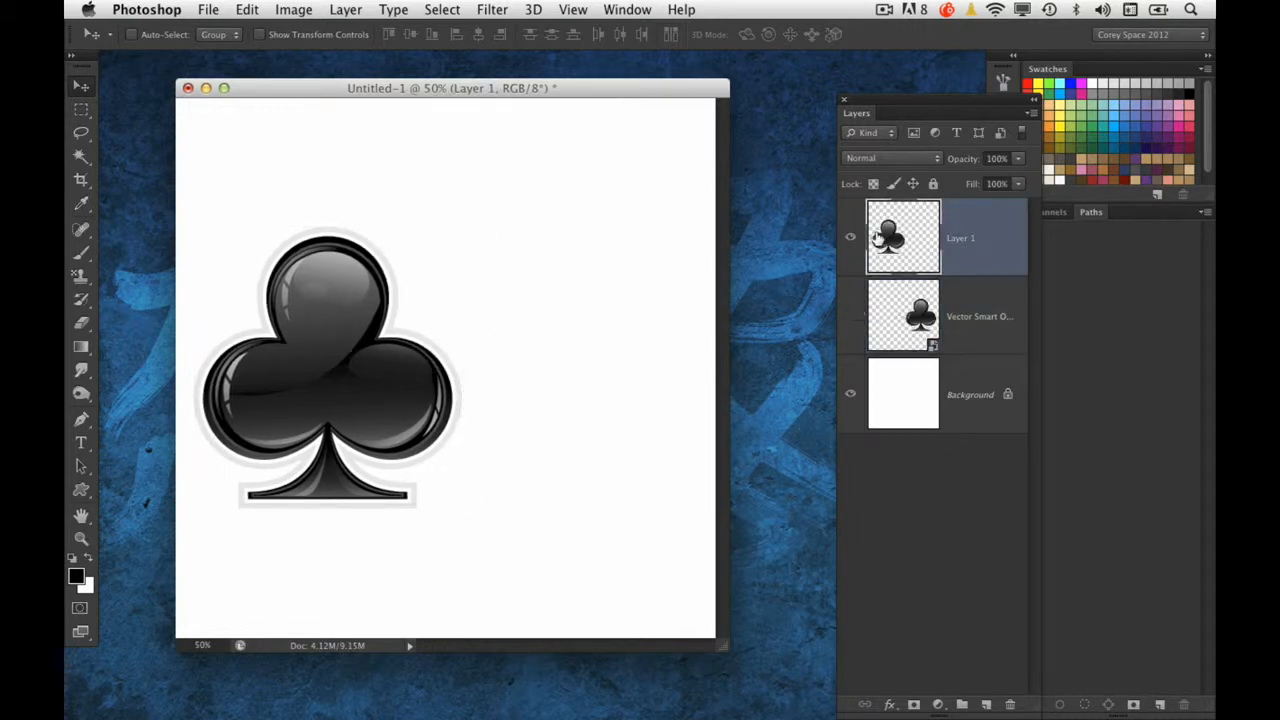
{"action": "left_click_drag", "start_coordinate": [409, 399], "coordinate": [537, 399]}
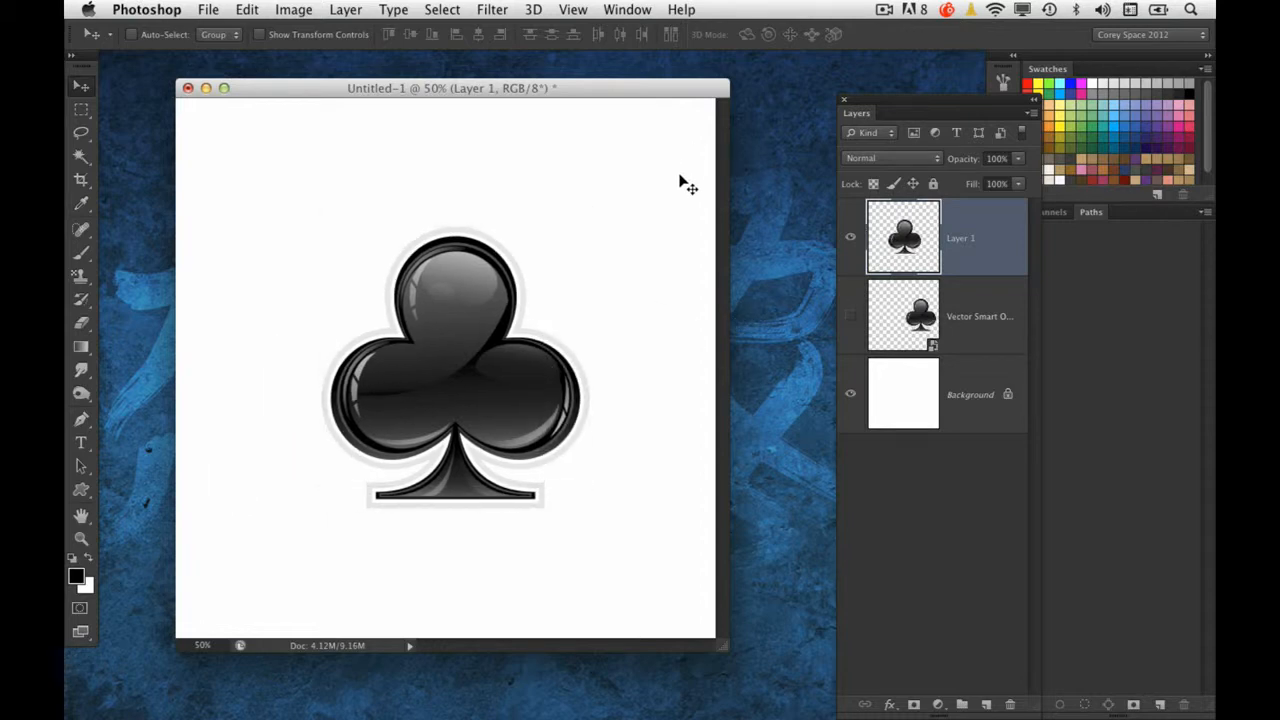
Step: Shrink the pixel club to a tiny size near the canvas's lower-left corner, commit, and re-enlarge it to about 1026 by 1083 px
{"action": "key", "text": "super+t"}
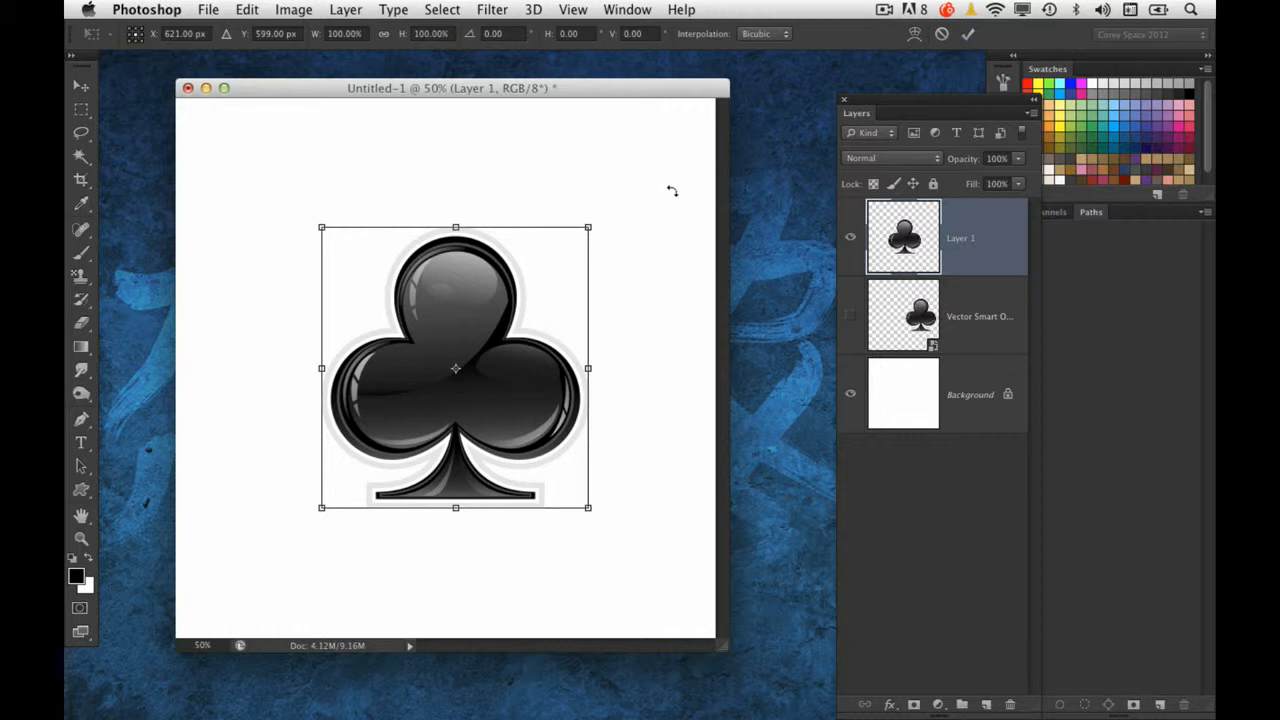
{"action": "left_click_drag", "start_coordinate": [588, 228], "coordinate": [236, 594]}
{"action": "key", "text": "Return"}
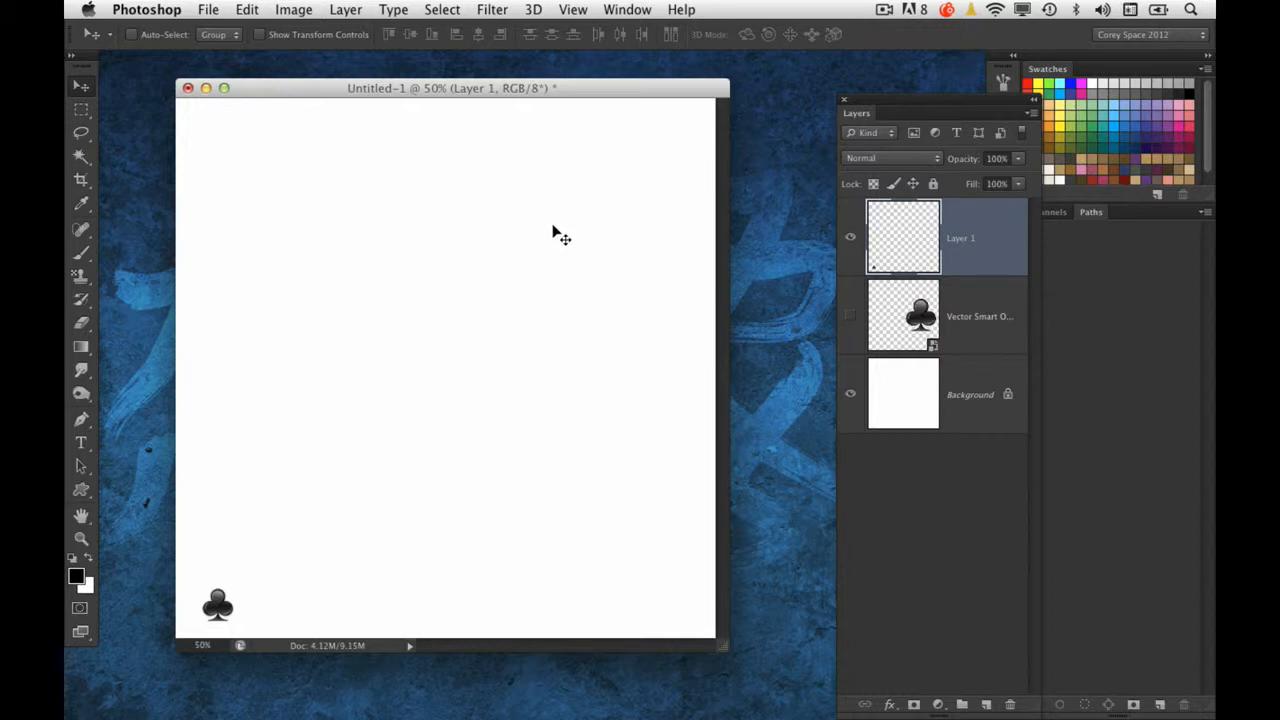
{"action": "key", "text": "super+t"}
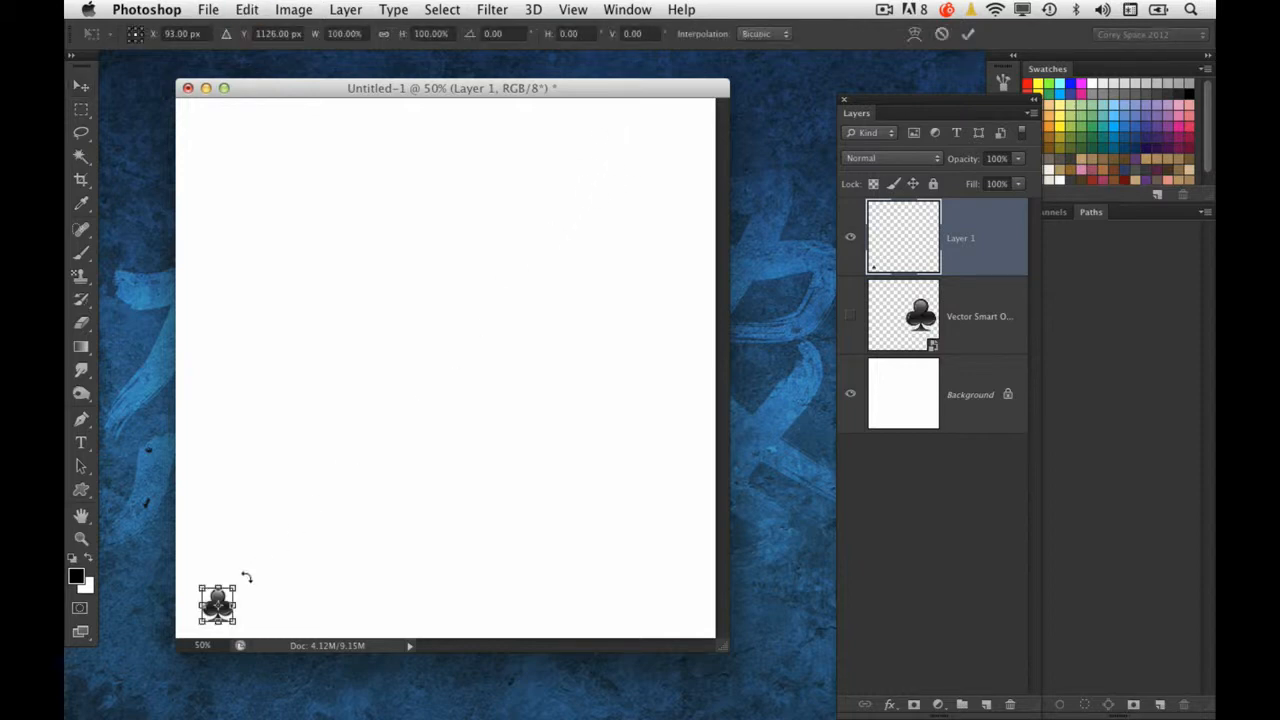
{"action": "left_click_drag", "start_coordinate": [236, 588], "coordinate": [700, 163]}
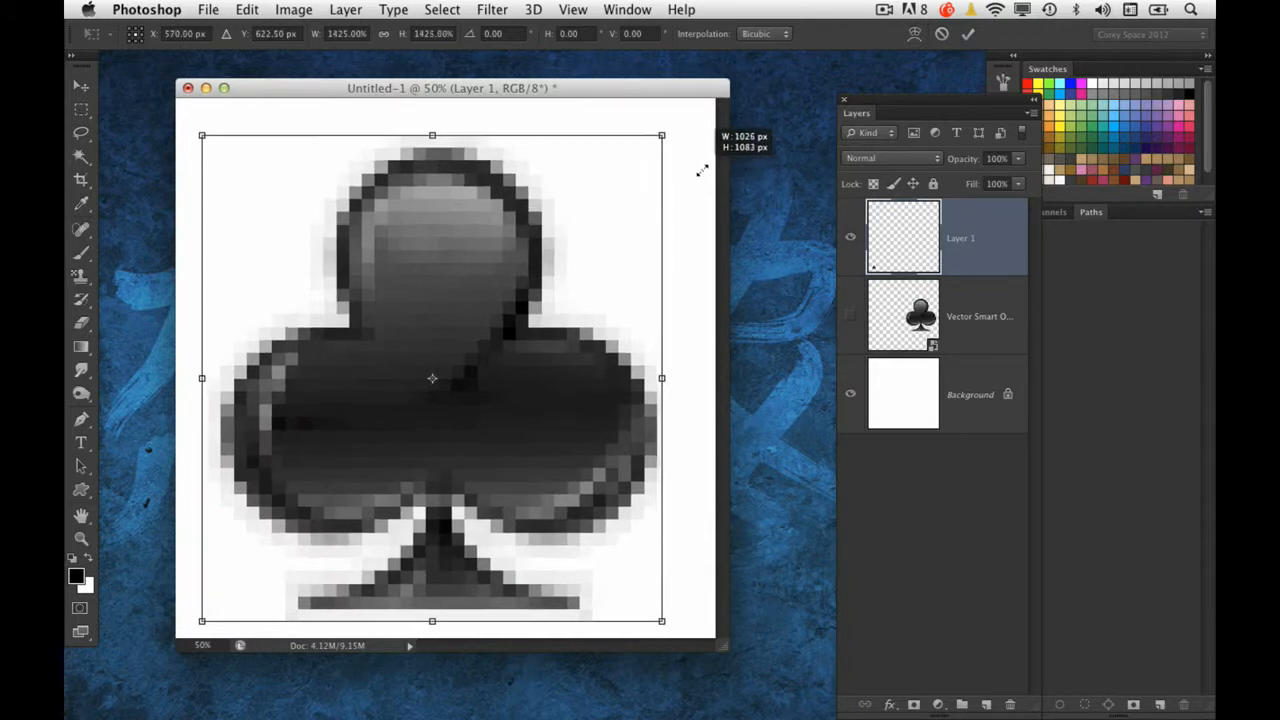
{"action": "key", "text": "Return"}
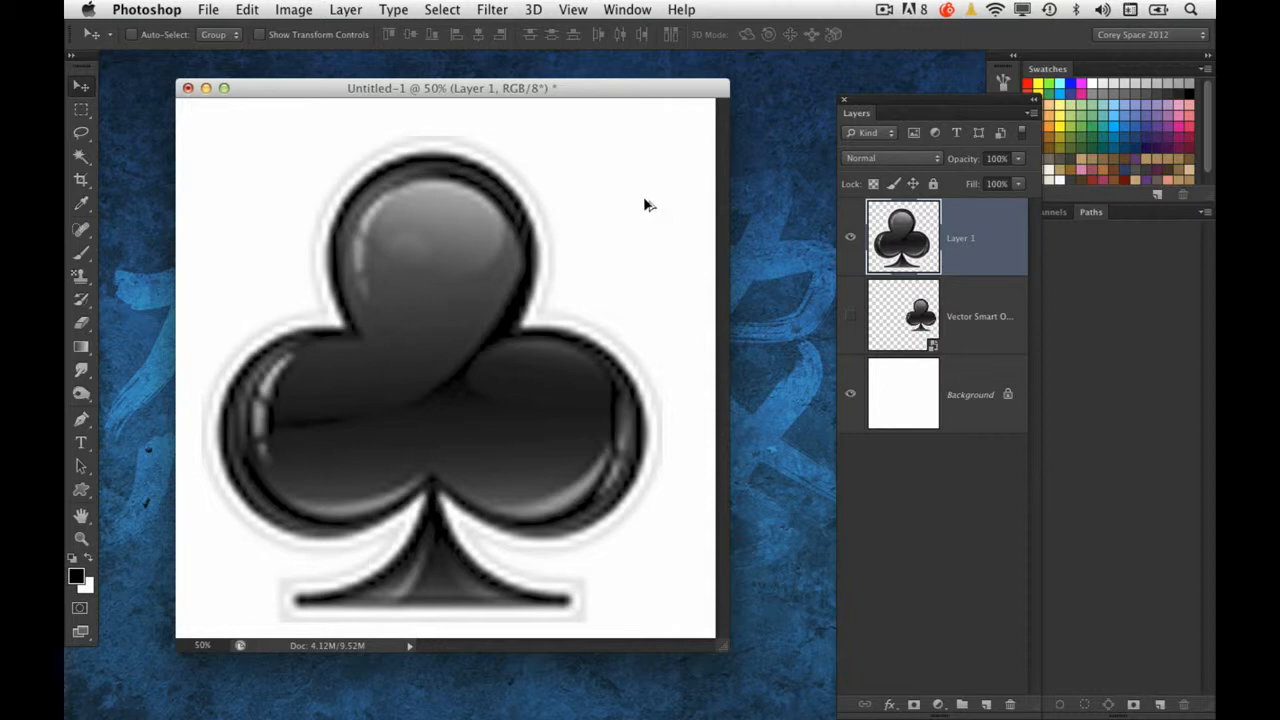
Step: Undo both the shrinking and the enlarging of the pixel club on Layer 1
{"action": "key", "text": "super+alt+z"}
{"action": "key", "text": "super+alt+z"}
{"action": "key", "text": "super+shift+z"}
{"action": "key", "text": "super+shift+z"}
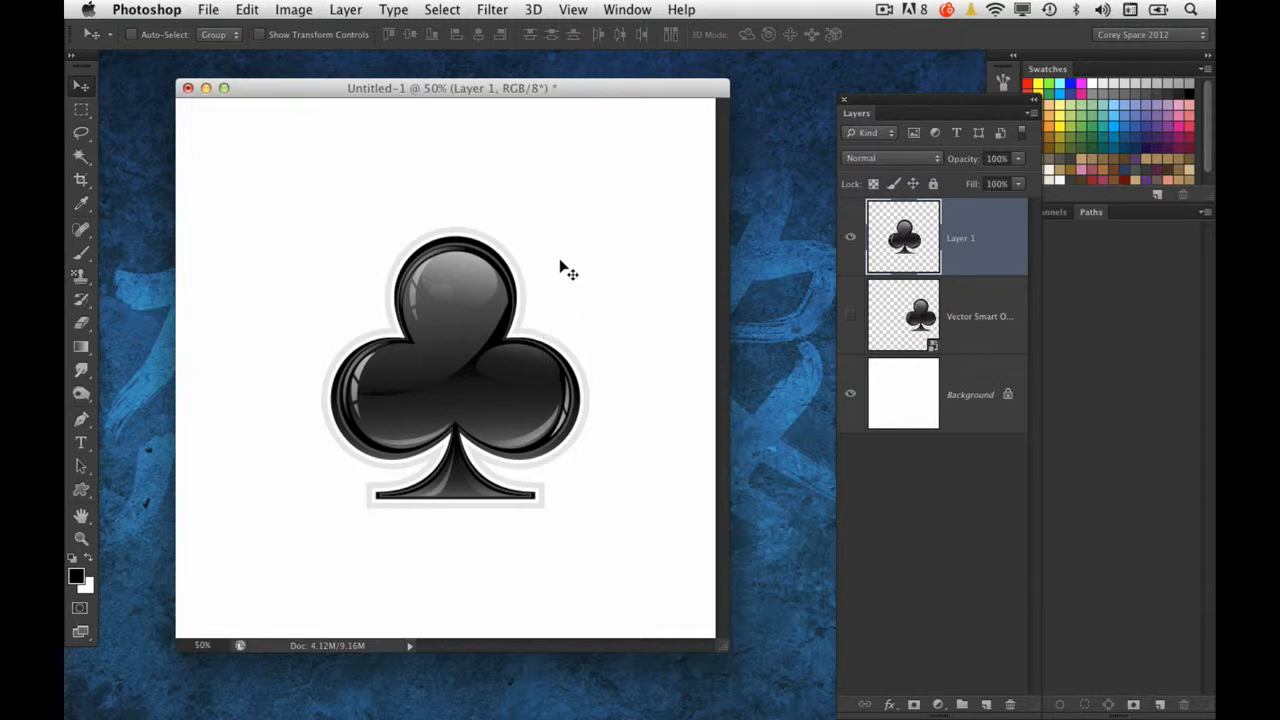
Step: Examine the document's pixel dimensions and resolution in the Image Size settings without changing them
{"action": "left_click", "coordinate": [287, 9]}
{"action": "left_click", "coordinate": [312, 168]}
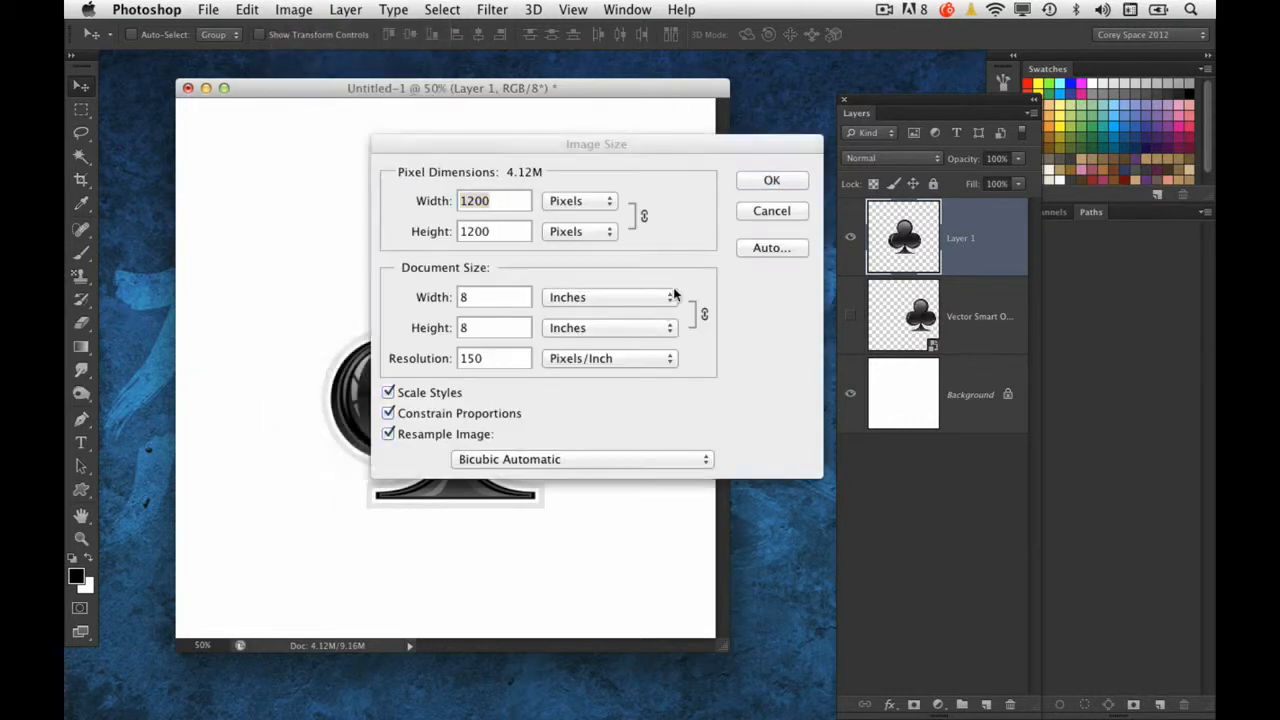
{"action": "left_click", "coordinate": [771, 211]}
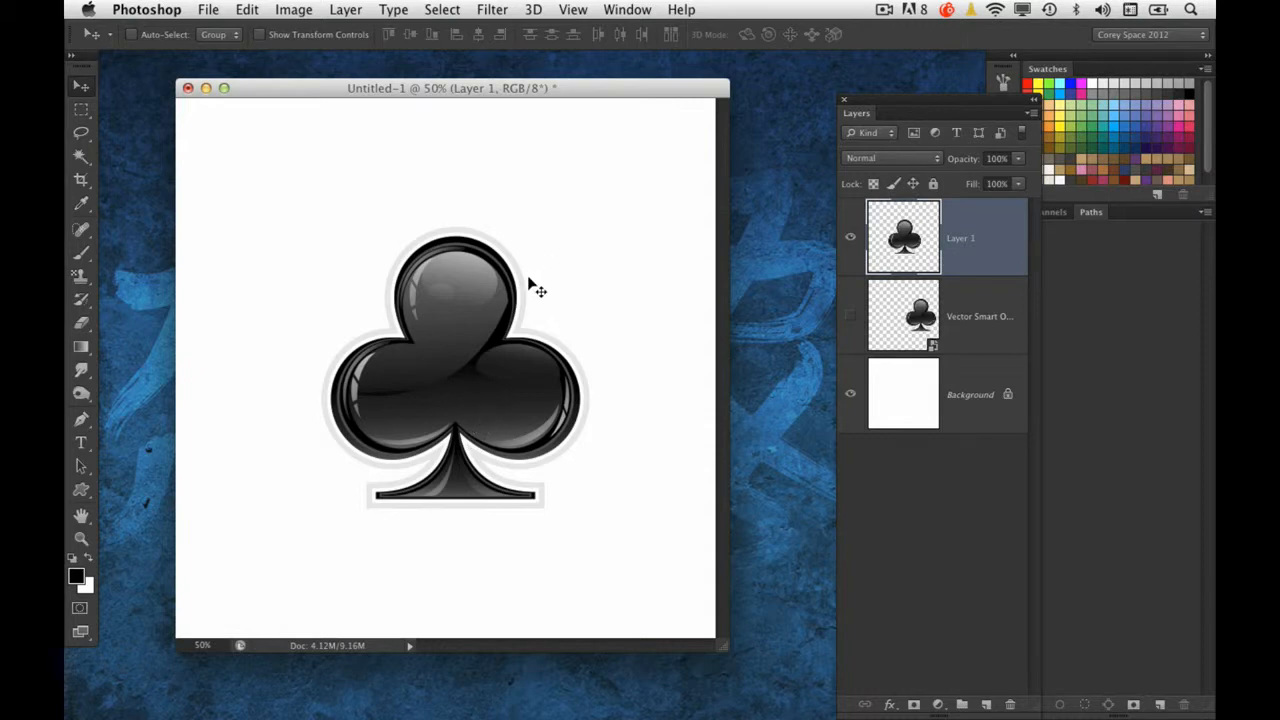
Step: Scale the pixel club down to about 18%, commit, and scale it up again to slightly above its earlier size
{"action": "key", "text": "super+t"}
{"action": "left_click_drag", "start_coordinate": [589, 225], "coordinate": [337, 401]}
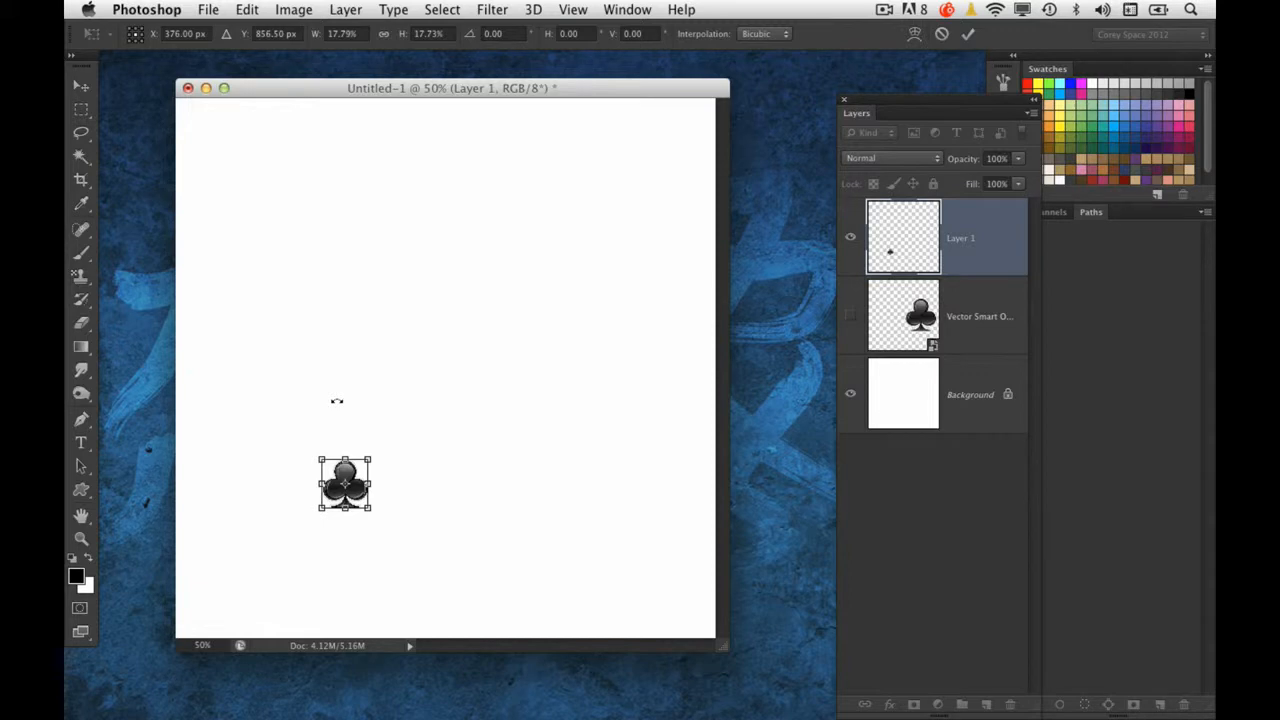
{"action": "key", "text": "Return"}
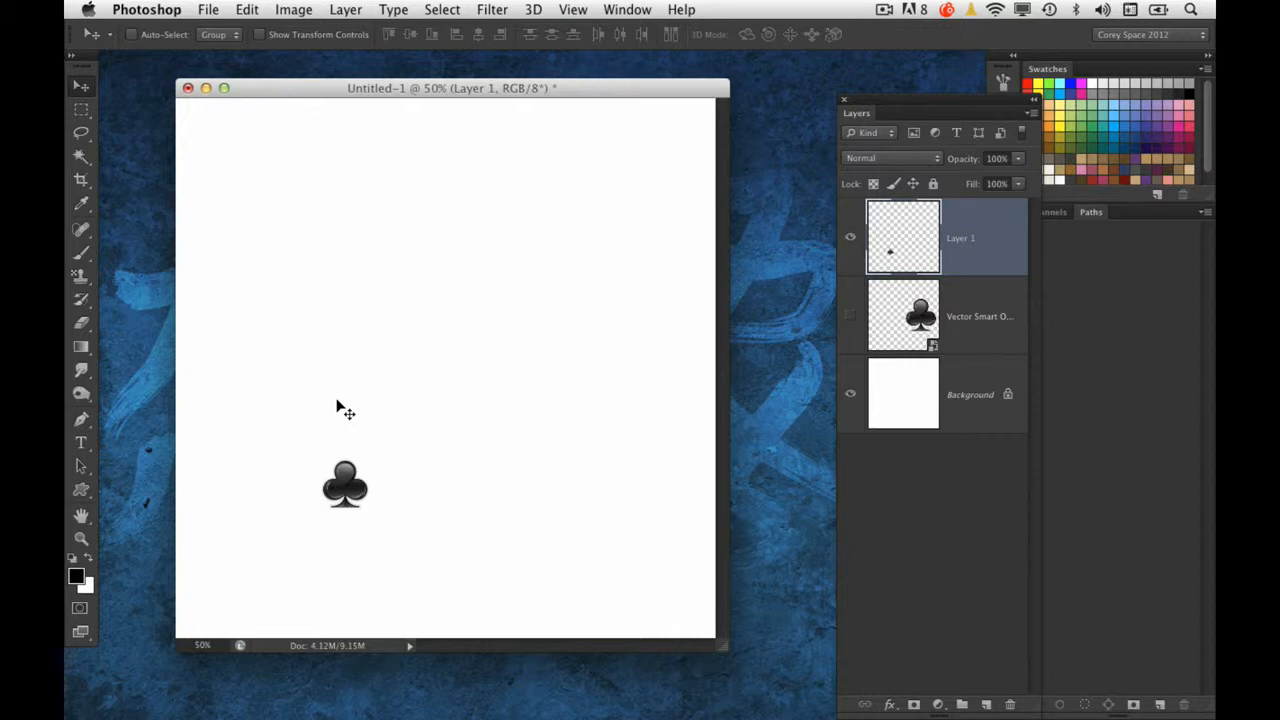
{"action": "key", "text": "ctrl+t"}
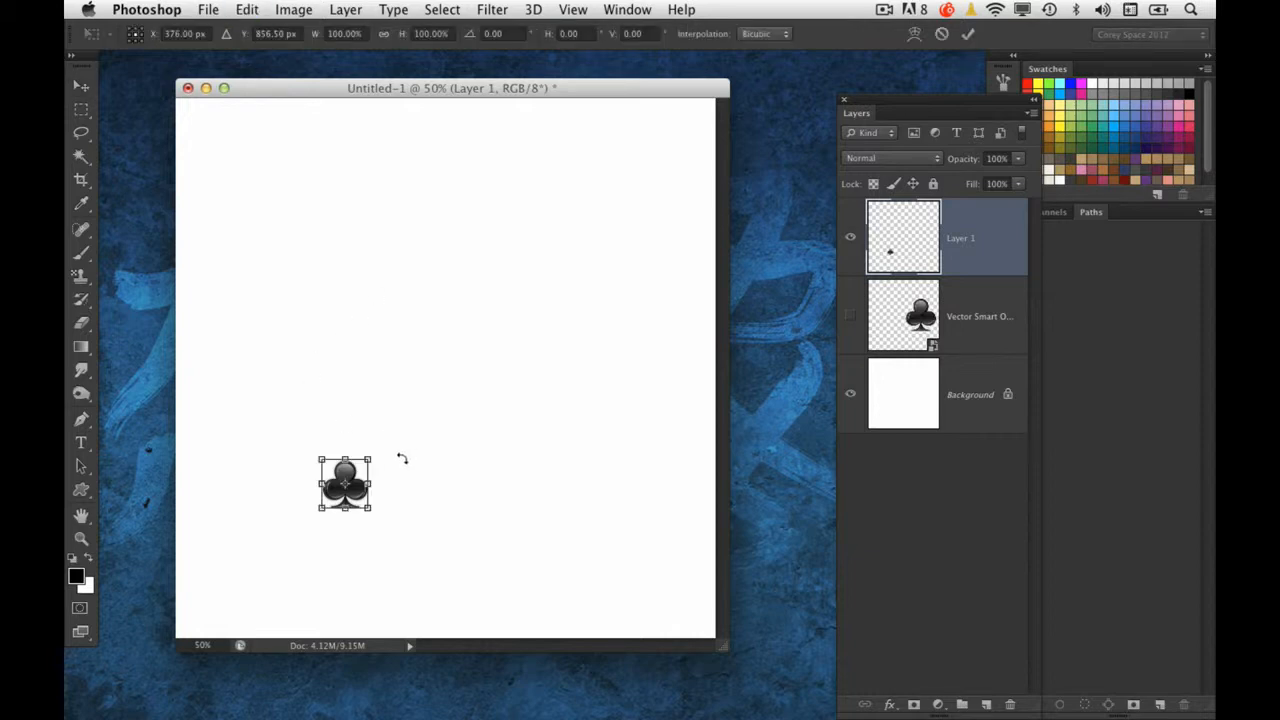
{"action": "left_click_drag", "start_coordinate": [366, 461], "coordinate": [633, 182]}
{"action": "key", "text": "Return"}
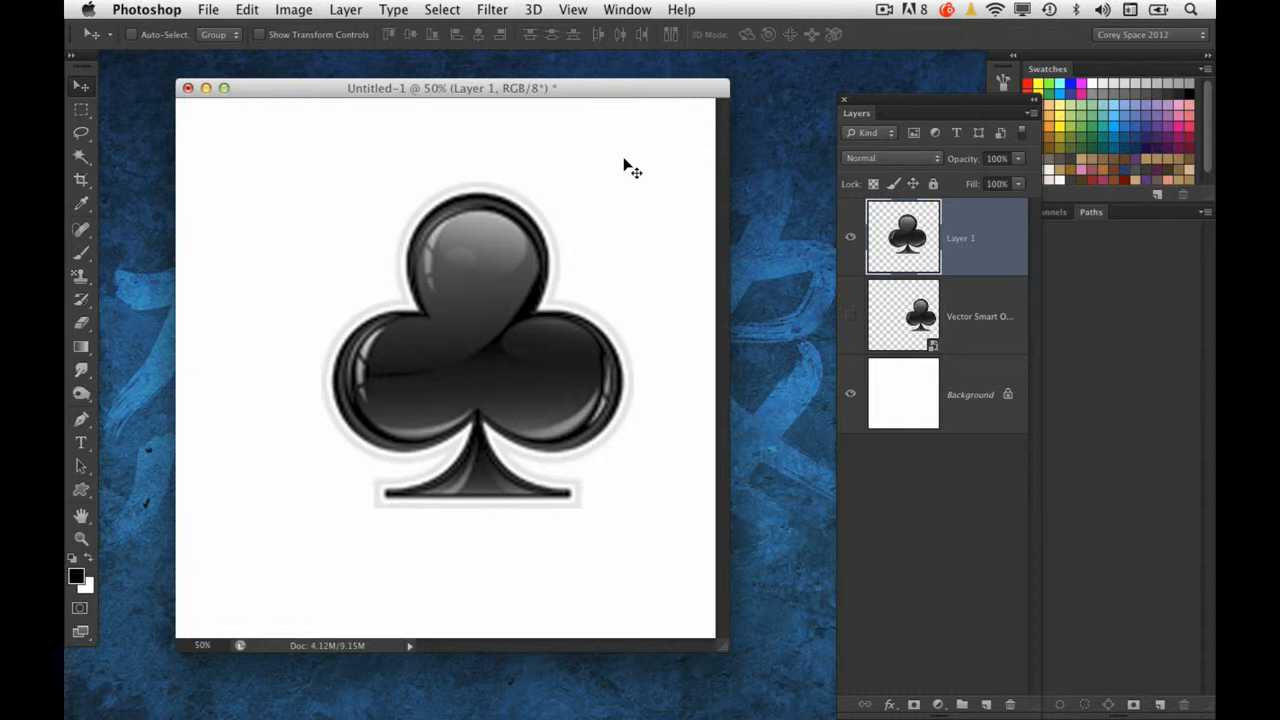
Step: Delete the pixel club's layer and bring back the Smart Object club, moved to near the canvas centre
{"action": "key", "text": "BackSpace"}
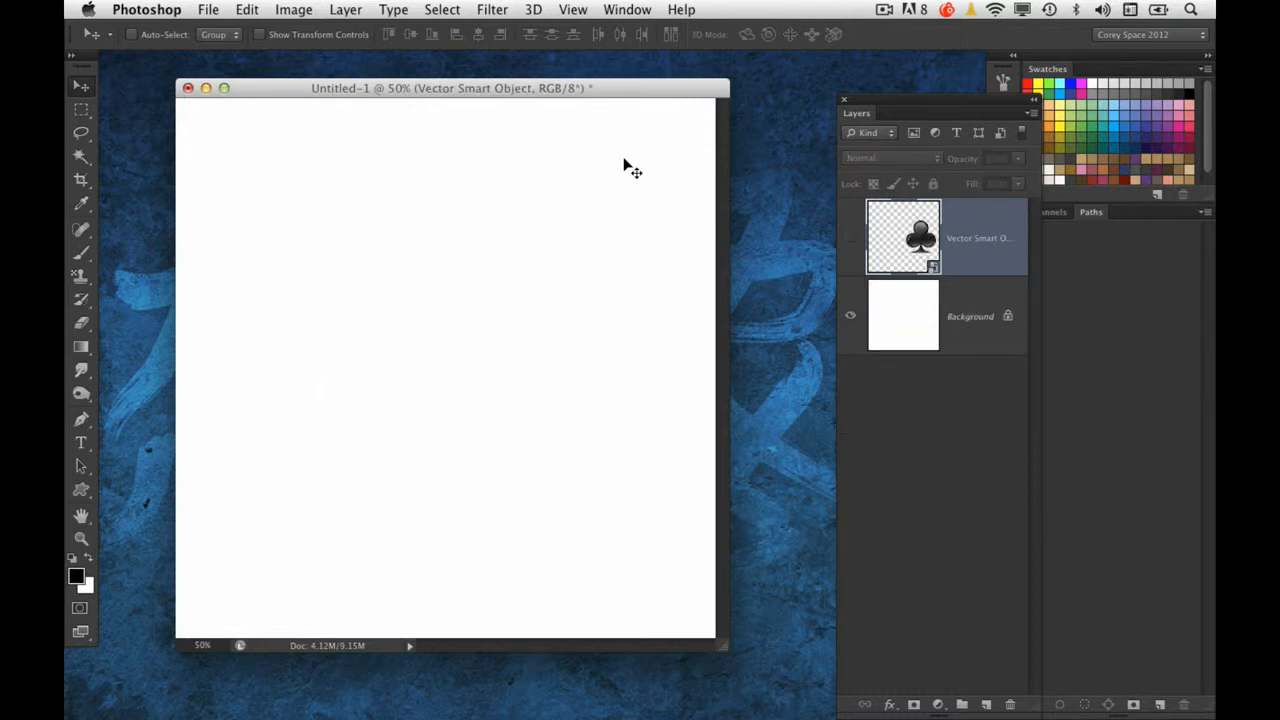
{"action": "left_click", "coordinate": [850, 240]}
{"action": "left_click_drag", "start_coordinate": [586, 396], "coordinate": [473, 376]}
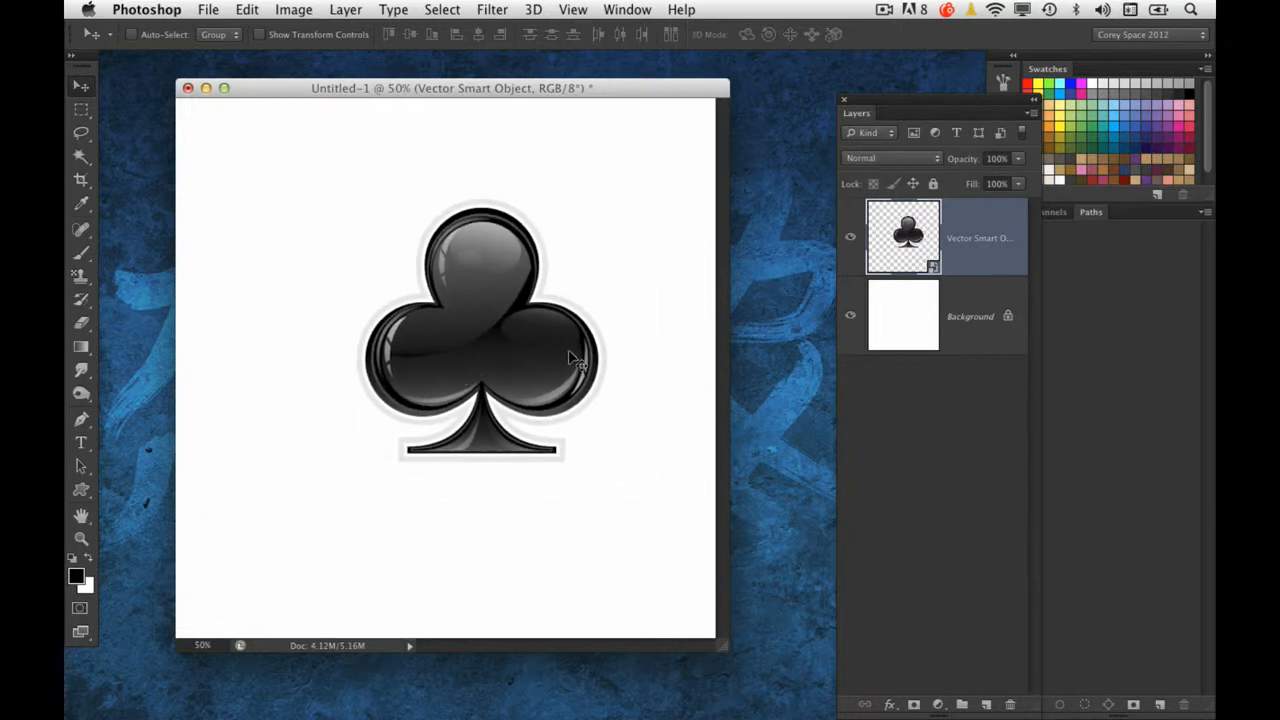
Step: Scale the Smart Object club down to about 17%, commit, and enlarge it to about 244% so it nearly fills the canvas
{"action": "key", "text": "super+t"}
{"action": "left_click_drag", "start_coordinate": [609, 197], "coordinate": [262, 513]}
{"action": "key", "text": "Return"}
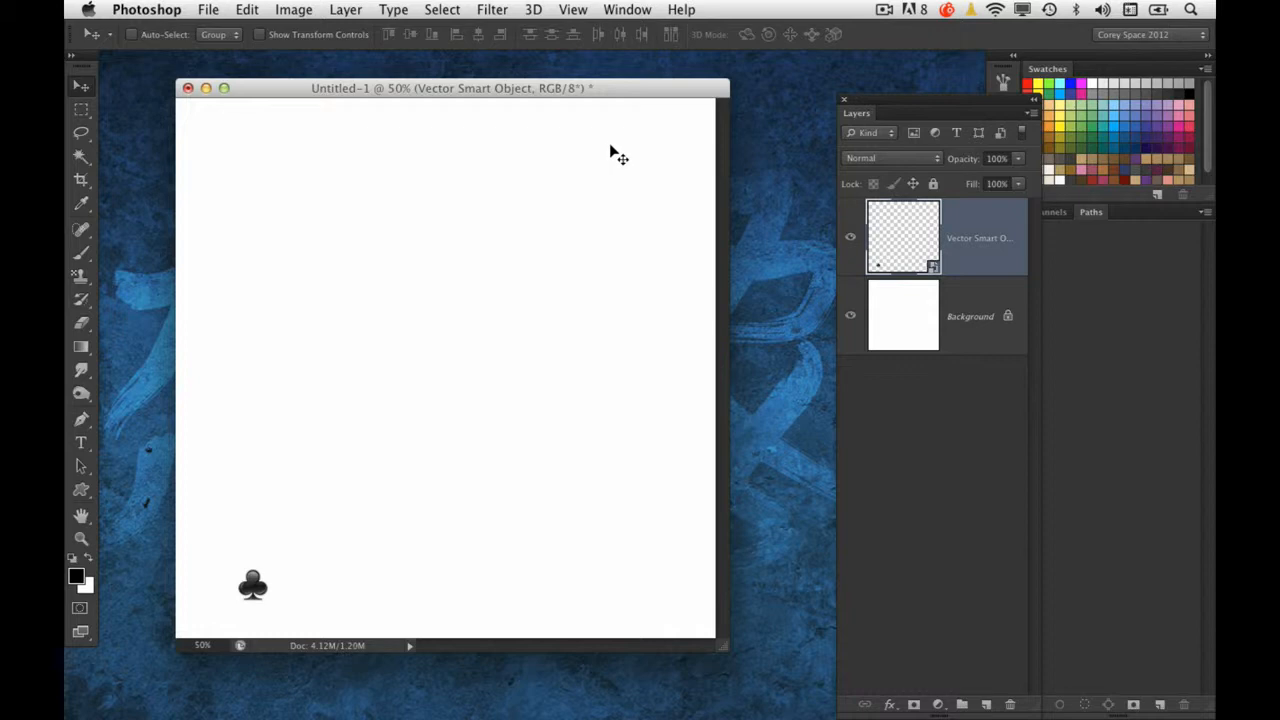
{"action": "key", "text": "super+t"}
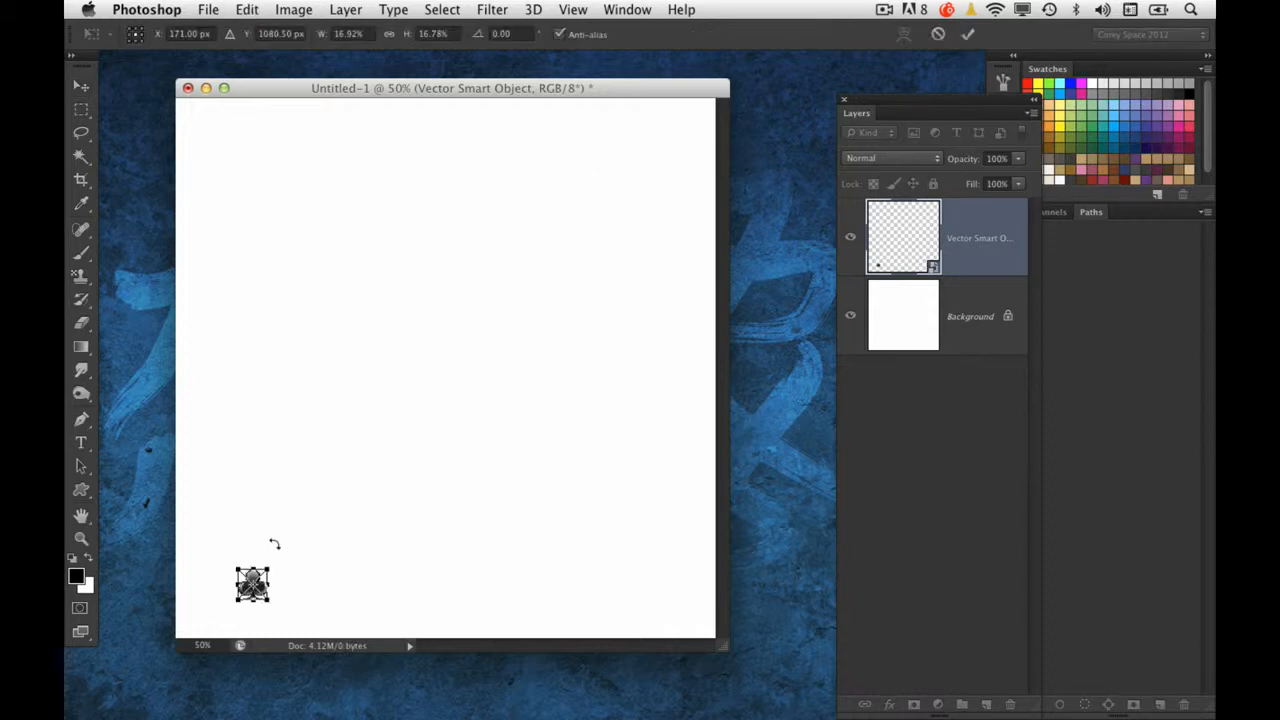
{"action": "left_click_drag", "start_coordinate": [277, 563], "coordinate": [668, 126]}
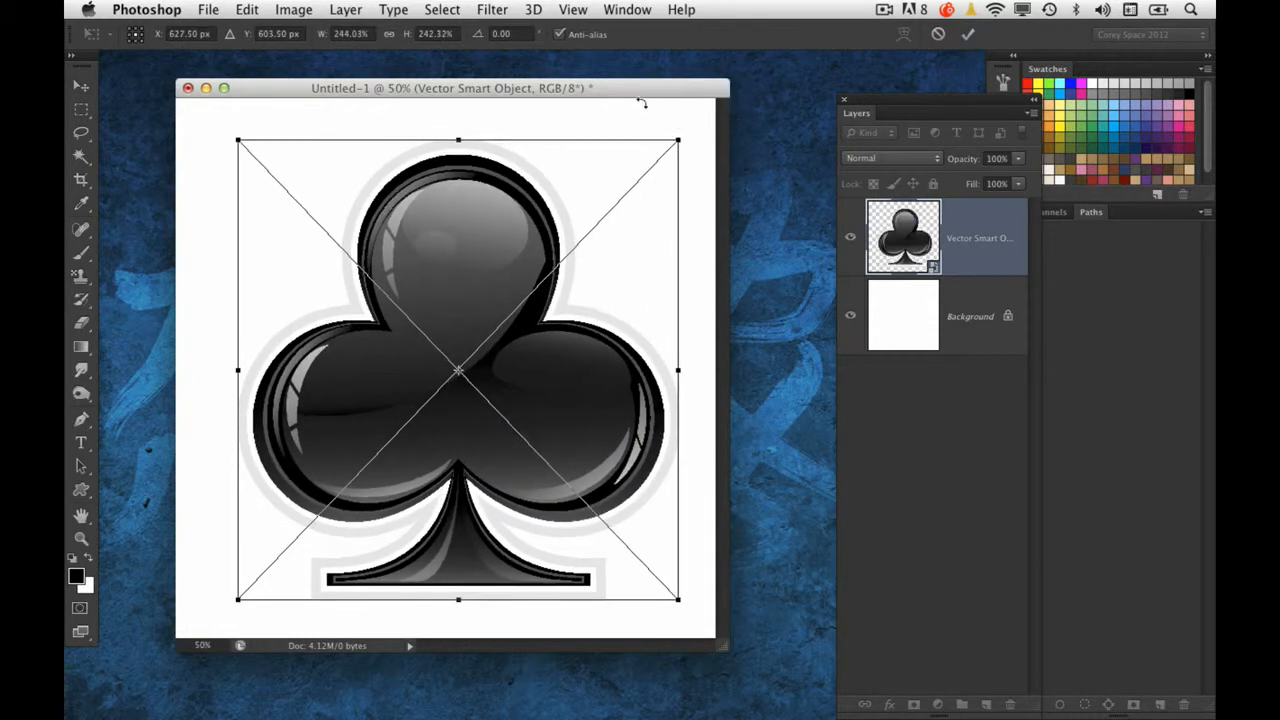
{"action": "key", "text": "Return"}
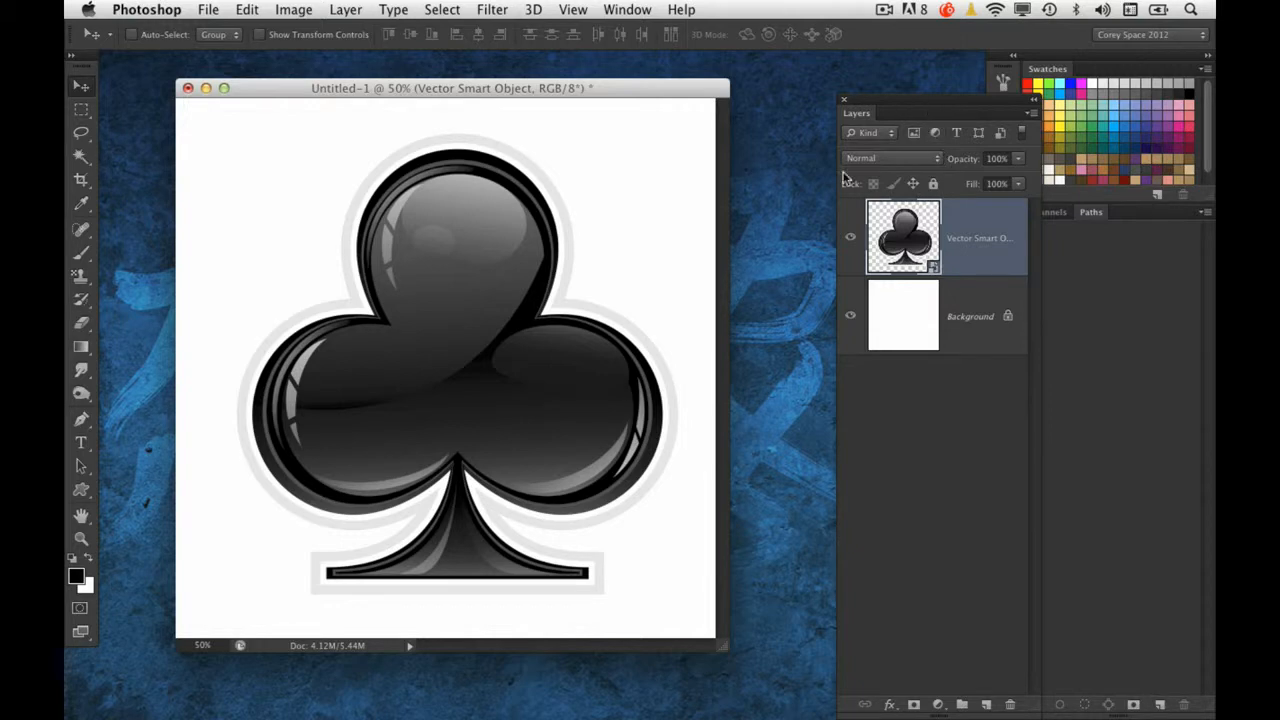
Step: Open the Smart Object club's contents in Illustrator from its layer, examine the vector paths by selecting them, and check the original EPS document
{"action": "left_click_drag", "start_coordinate": [914, 109], "coordinate": [794, 102]}
{"action": "left_click_drag", "start_coordinate": [906, 697], "coordinate": [908, 522]}
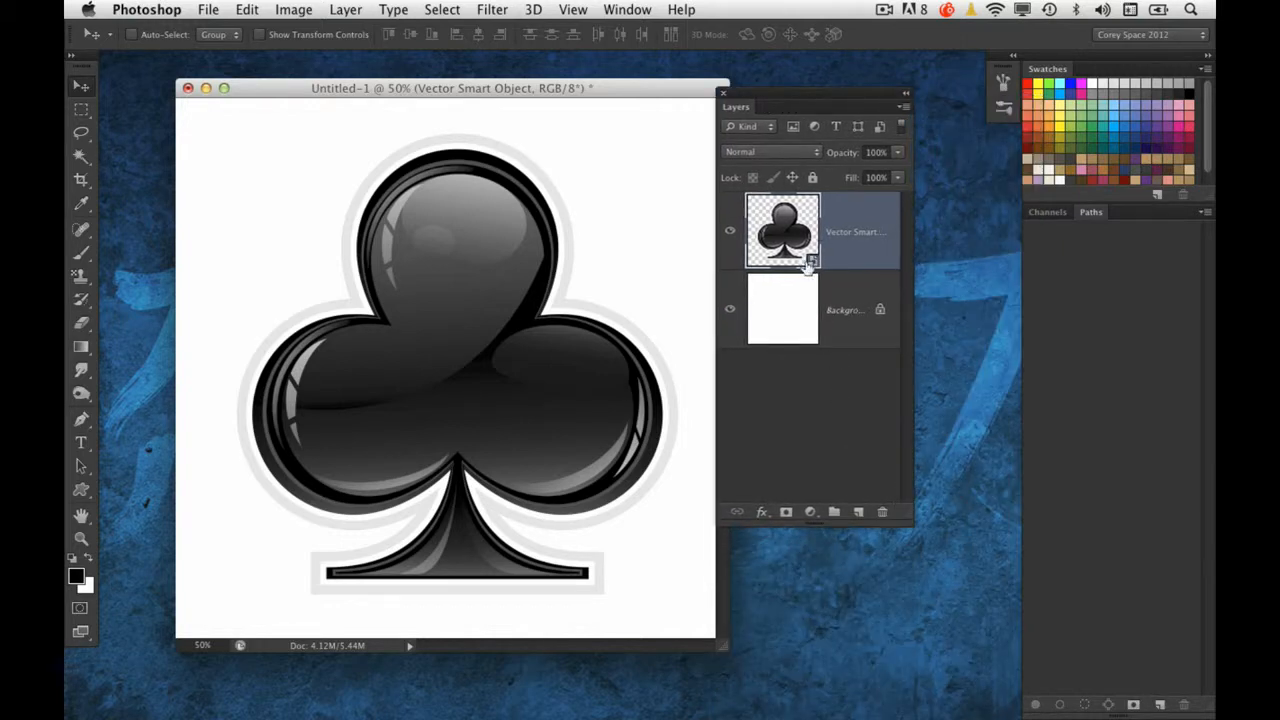
{"action": "double_click", "coordinate": [811, 262]}
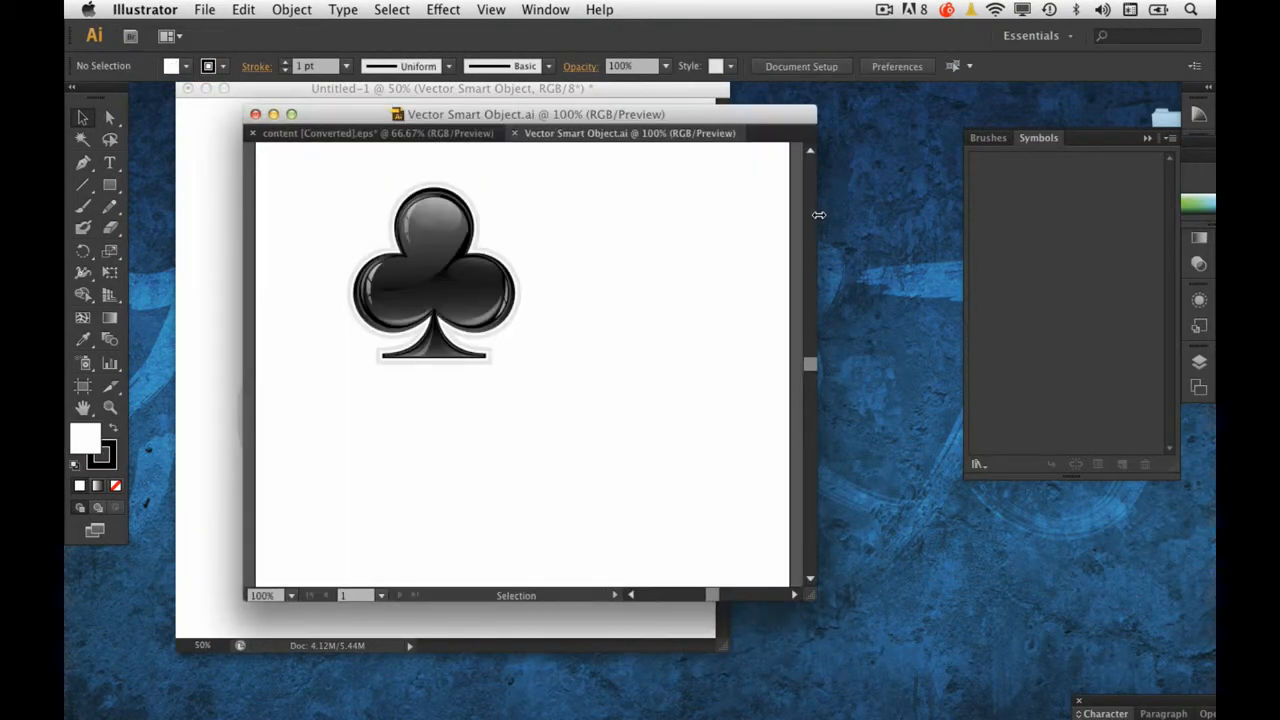
{"action": "left_click_drag", "start_coordinate": [566, 186], "coordinate": [290, 400]}
{"action": "left_click", "coordinate": [592, 228]}
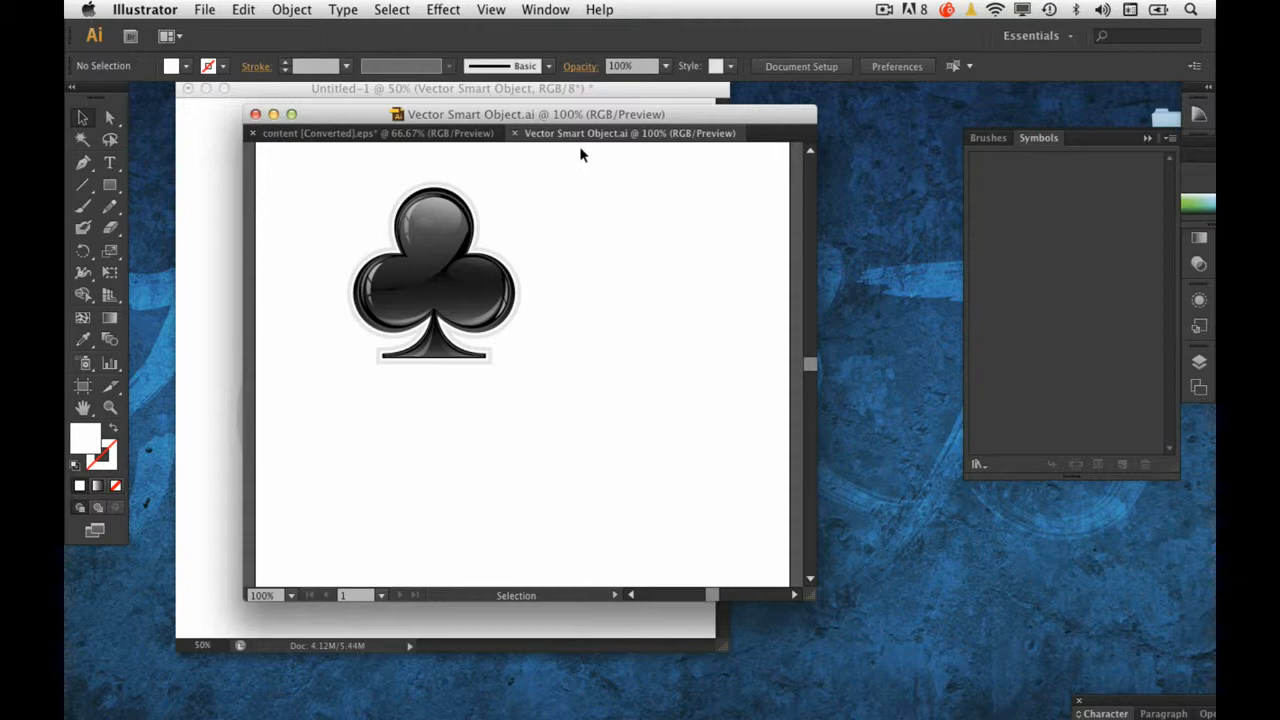
{"action": "left_click", "coordinate": [432, 132]}
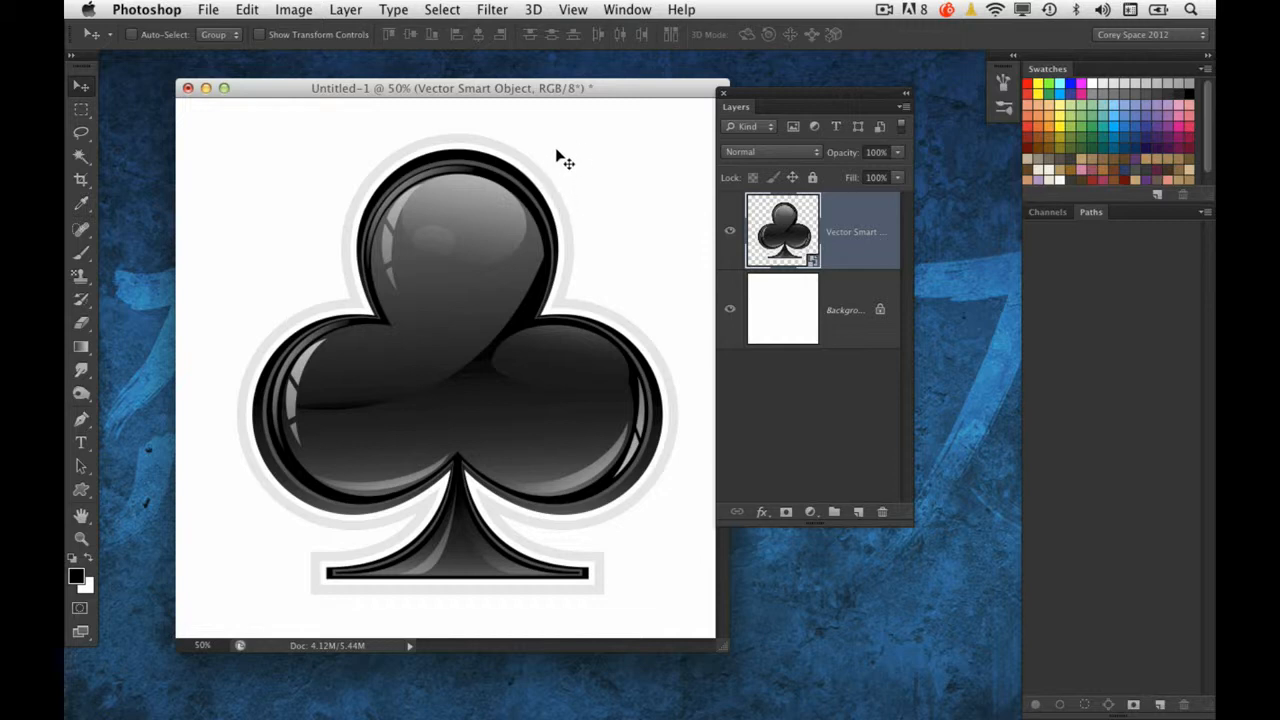
Step: Minimize the club document, bring up missoula blue2.jpg, and check its Image Size settings without changing them
{"action": "left_click", "coordinate": [205, 88]}
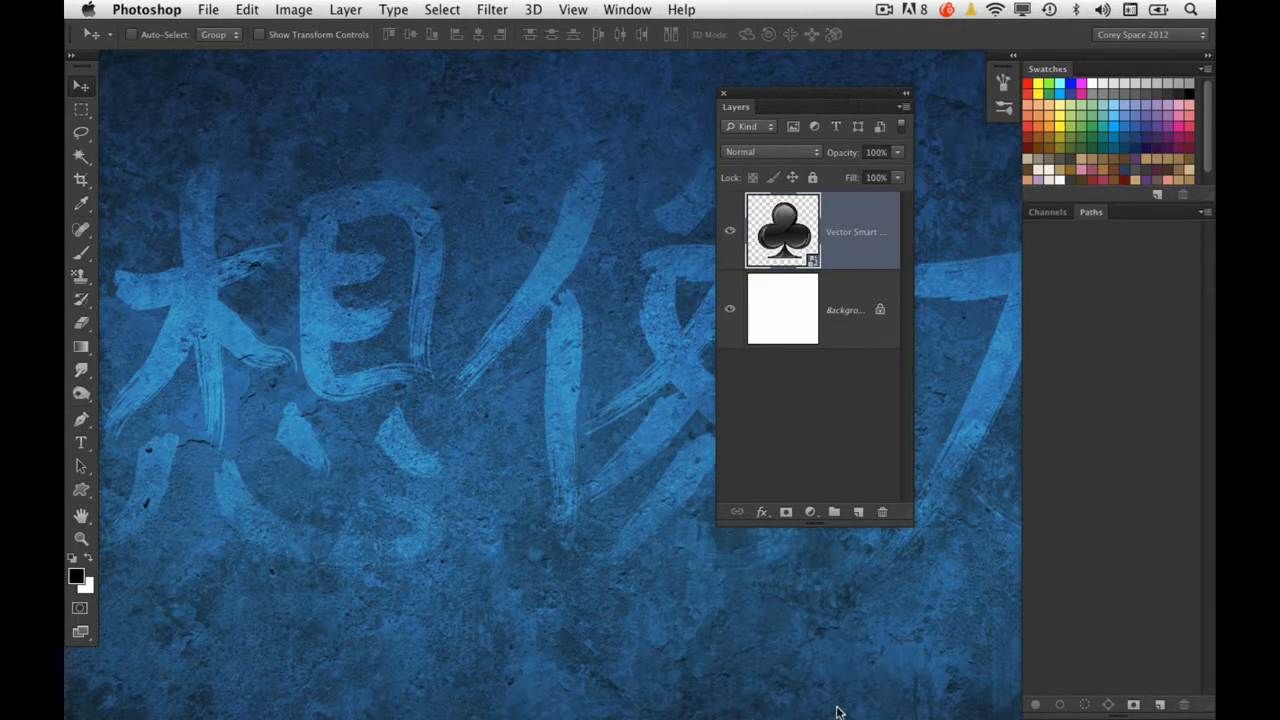
{"action": "mouse_move", "coordinate": [835, 703]}
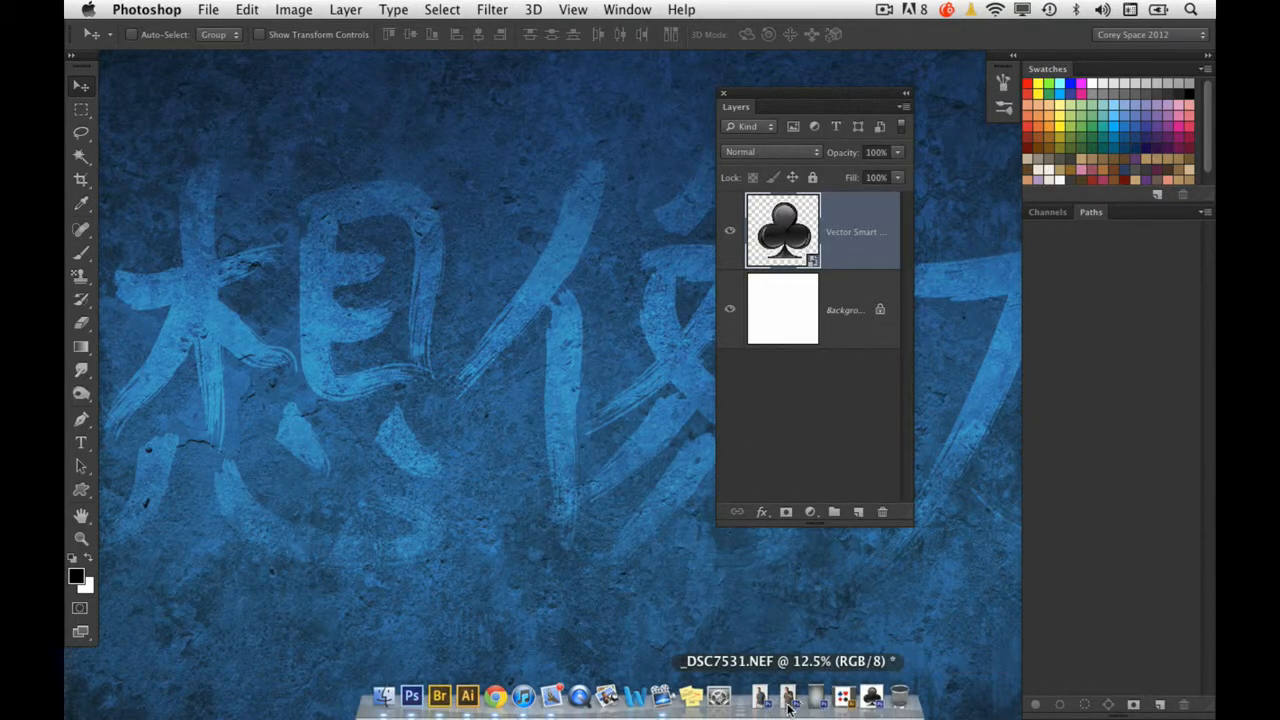
{"action": "left_click", "coordinate": [816, 700]}
{"action": "mouse_move", "coordinate": [373, 78]}
{"action": "left_mouse_down"}
{"action": "mouse_move", "coordinate": [405, 82]}
{"action": "mouse_move", "coordinate": [356, 91]}
{"action": "left_mouse_up"}
{"action": "left_click", "coordinate": [294, 9]}
{"action": "left_click", "coordinate": [330, 170]}
{"action": "left_click", "coordinate": [773, 214]}
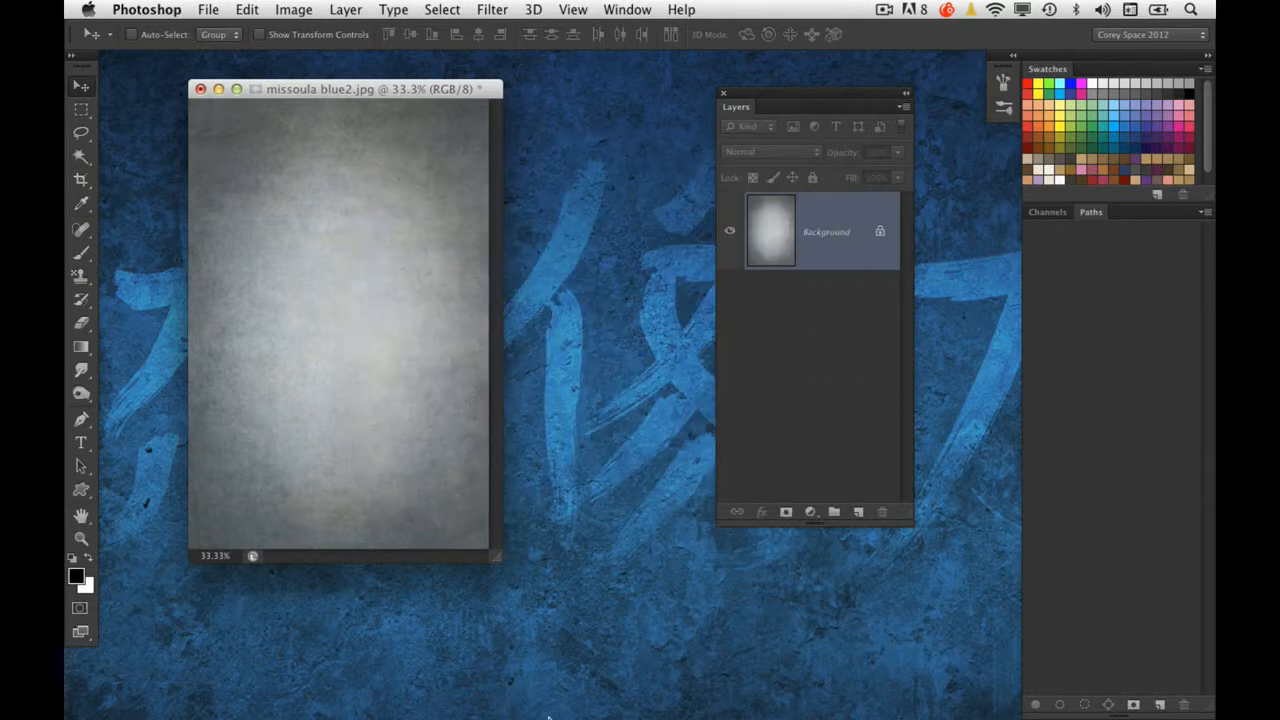
Step: Bring up _DSC7531.NEF in front of the backdrop image and move the Layers panel clear of the photo
{"action": "mouse_move", "coordinate": [565, 712]}
{"action": "left_click", "coordinate": [800, 700]}
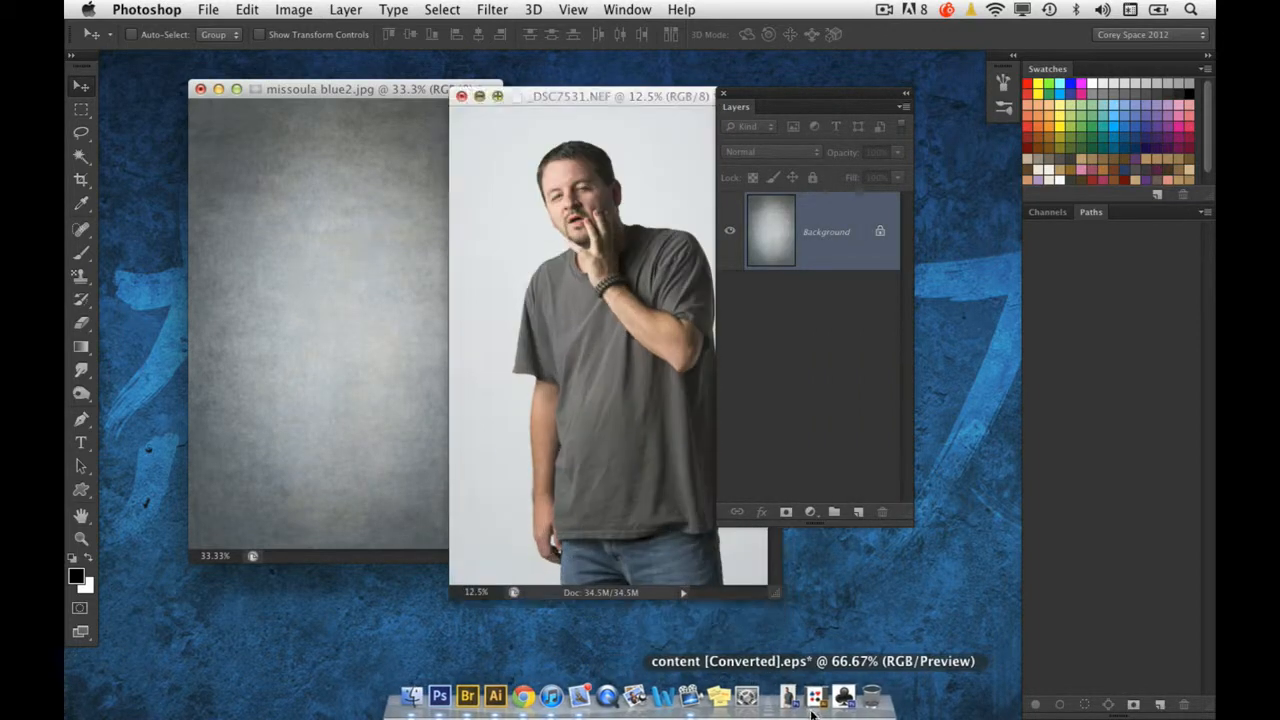
{"action": "left_click_drag", "start_coordinate": [790, 98], "coordinate": [915, 116]}
{"action": "left_click_drag", "start_coordinate": [730, 92], "coordinate": [701, 101]}
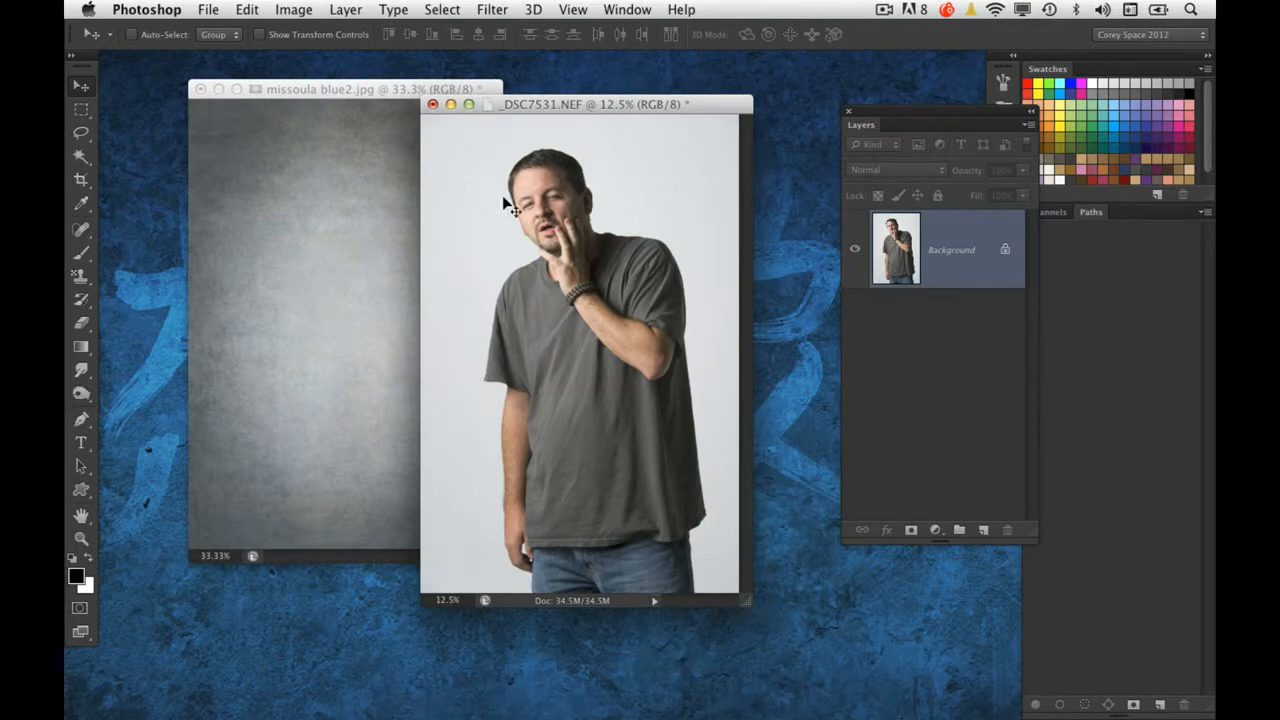
Step: Select the photo's plain background including its lower corner areas with the Magic Wand, and invert the selection onto the man
{"action": "left_click", "coordinate": [81, 156]}
{"action": "left_click", "coordinate": [455, 222]}
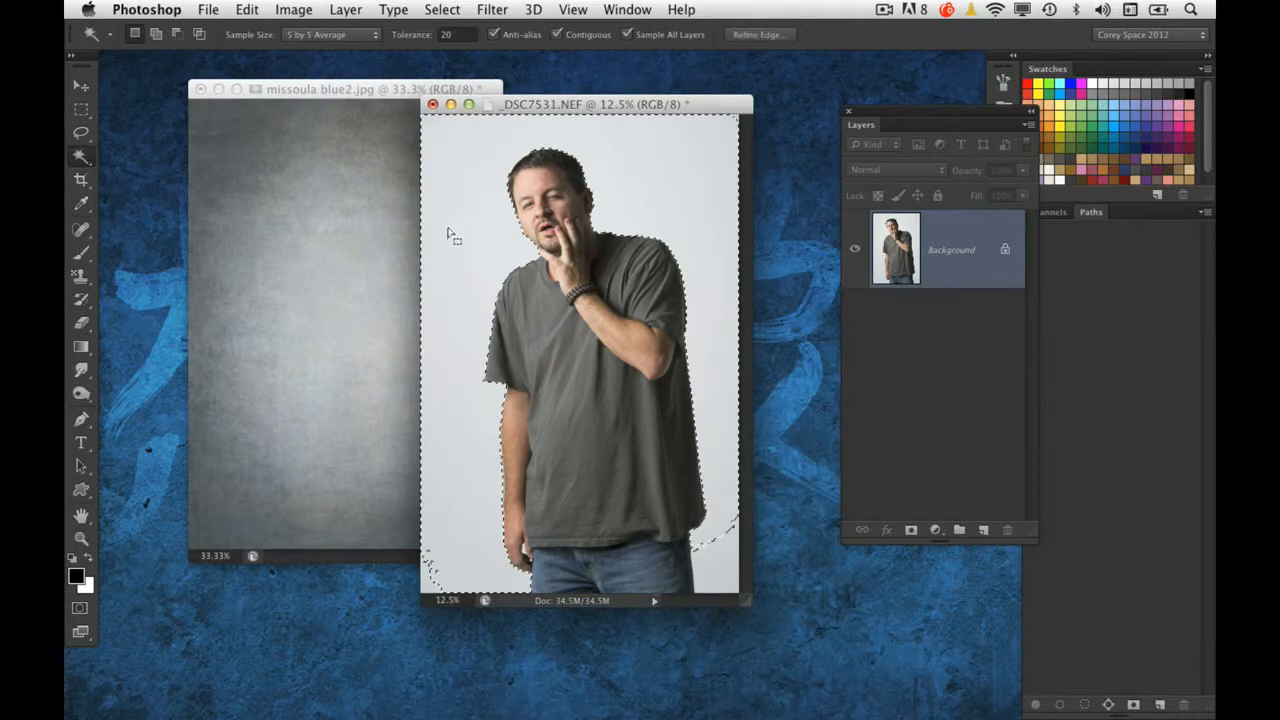
{"action": "left_click", "coordinate": [723, 562], "text": "shift"}
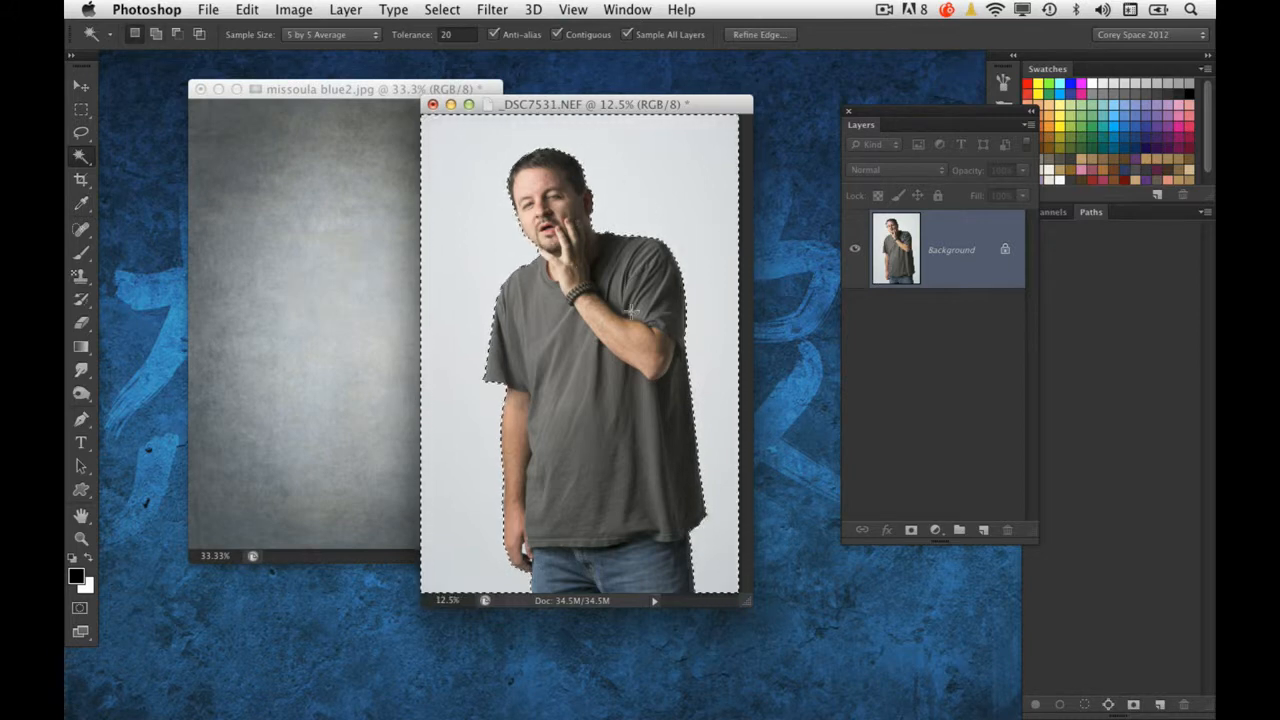
{"action": "key", "text": "shift"}
{"action": "key", "text": "super+shift+i"}
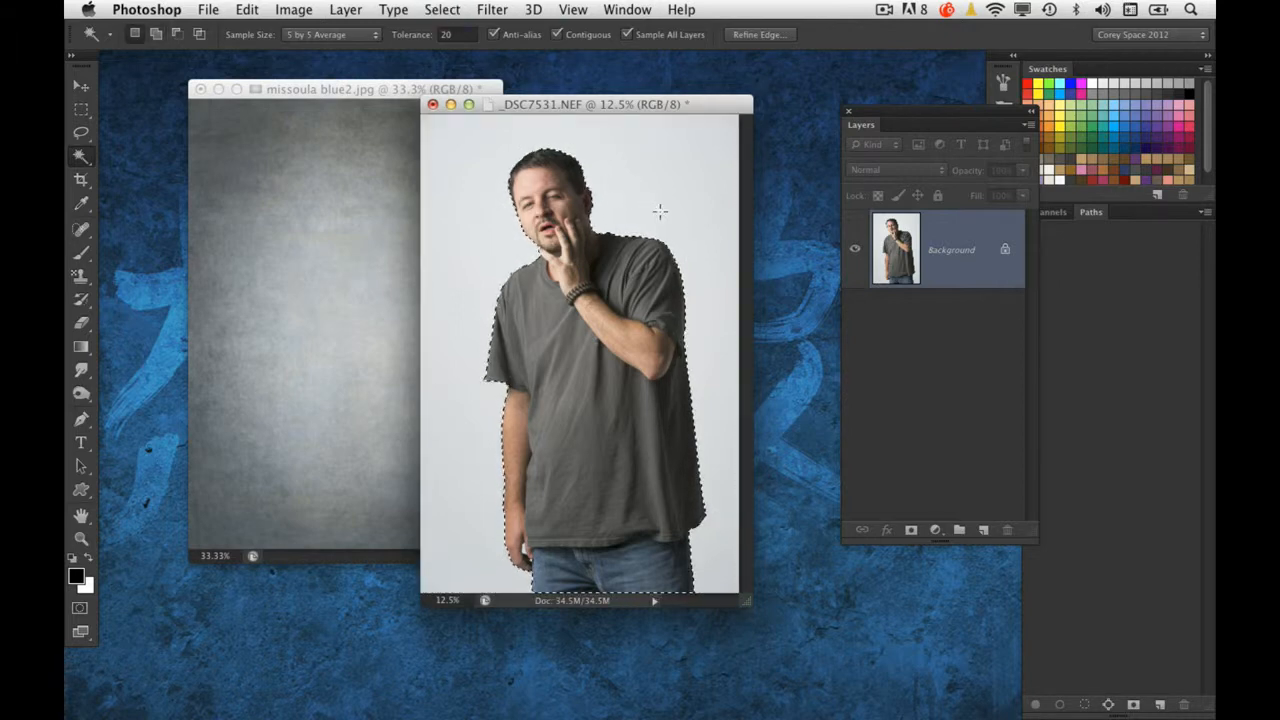
Step: Refine the man's selection edge, painting around his head and down both sides of his body with a size 300 refine brush
{"action": "key", "text": "v"}
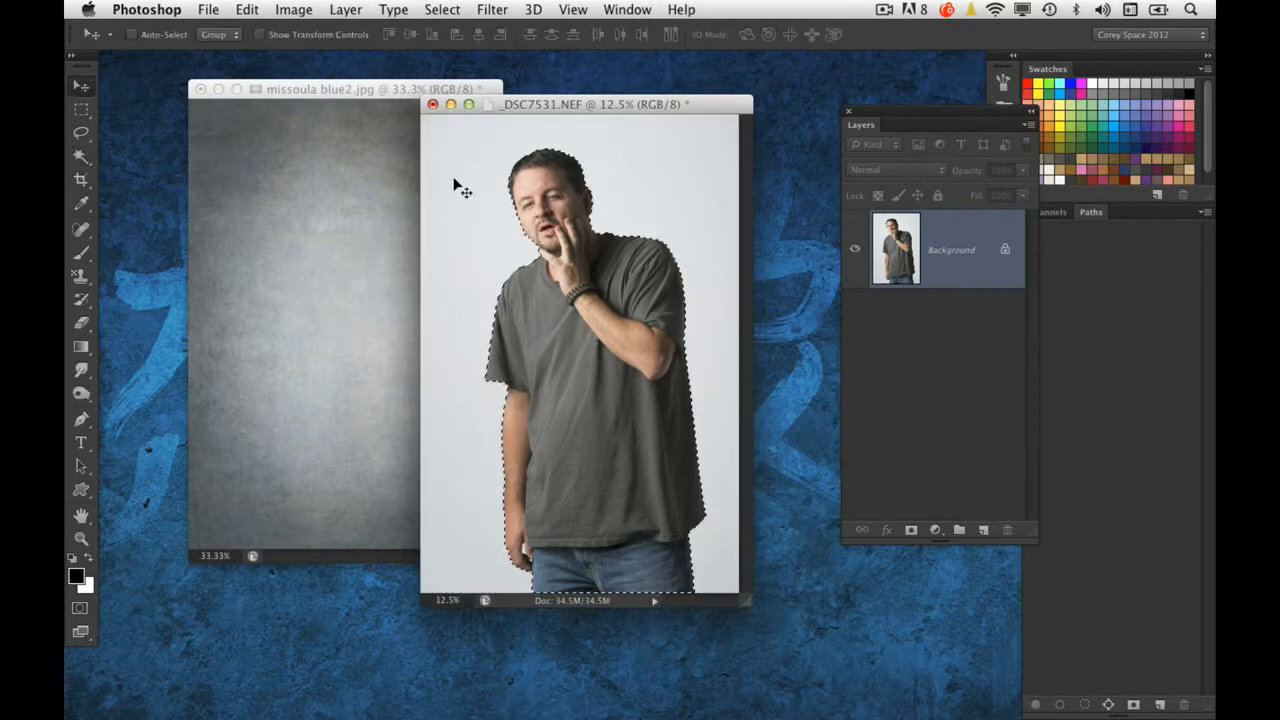
{"action": "left_click", "coordinate": [84, 116]}
{"action": "left_click", "coordinate": [674, 37]}
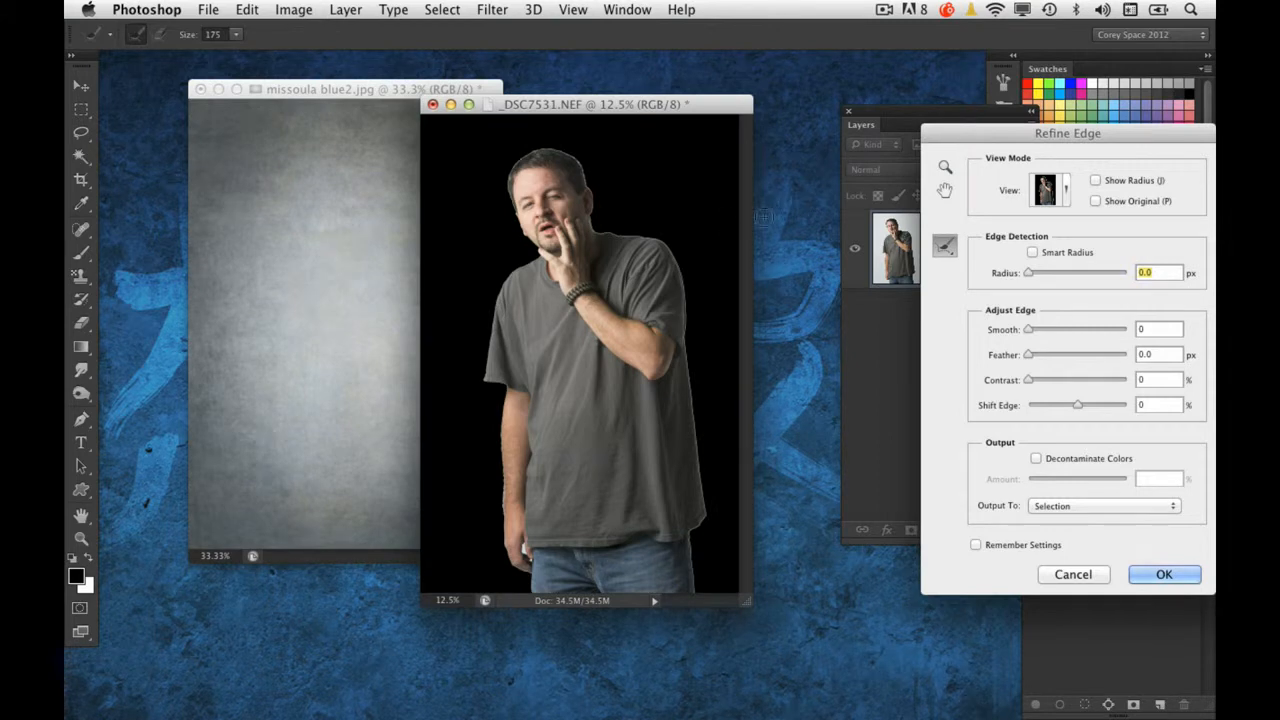
{"action": "key", "text": "bracketright"}
{"action": "key", "text": "bracketright"}
{"action": "key", "text": "bracketright"}
{"action": "mouse_move", "coordinate": [597, 180]}
{"action": "left_mouse_down"}
{"action": "mouse_move", "coordinate": [546, 143]}
{"action": "mouse_move", "coordinate": [509, 170]}
{"action": "mouse_move", "coordinate": [505, 204]}
{"action": "left_mouse_up"}
{"action": "mouse_move", "coordinate": [593, 214]}
{"action": "left_mouse_down"}
{"action": "mouse_move", "coordinate": [653, 233]}
{"action": "mouse_move", "coordinate": [678, 255]}
{"action": "mouse_move", "coordinate": [703, 480]}
{"action": "mouse_move", "coordinate": [725, 603]}
{"action": "left_mouse_up"}
{"action": "mouse_move", "coordinate": [497, 312]}
{"action": "left_mouse_down"}
{"action": "mouse_move", "coordinate": [483, 342]}
{"action": "mouse_move", "coordinate": [505, 520]}
{"action": "left_mouse_up"}
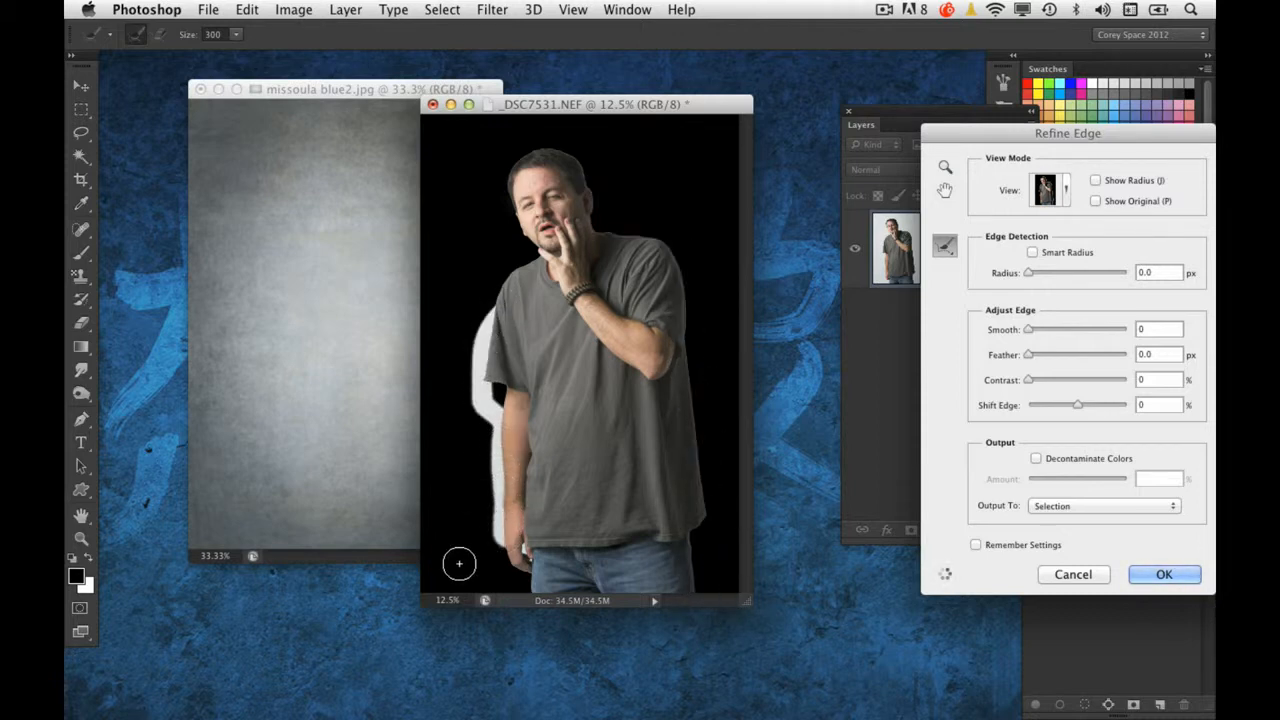
Step: Apply the edge refinement with output to Selection, and copy the man to a new layer with the Background layer hidden
{"action": "left_click", "coordinate": [1062, 510]}
{"action": "left_click", "coordinate": [1052, 506]}
{"action": "left_click", "coordinate": [1160, 570]}
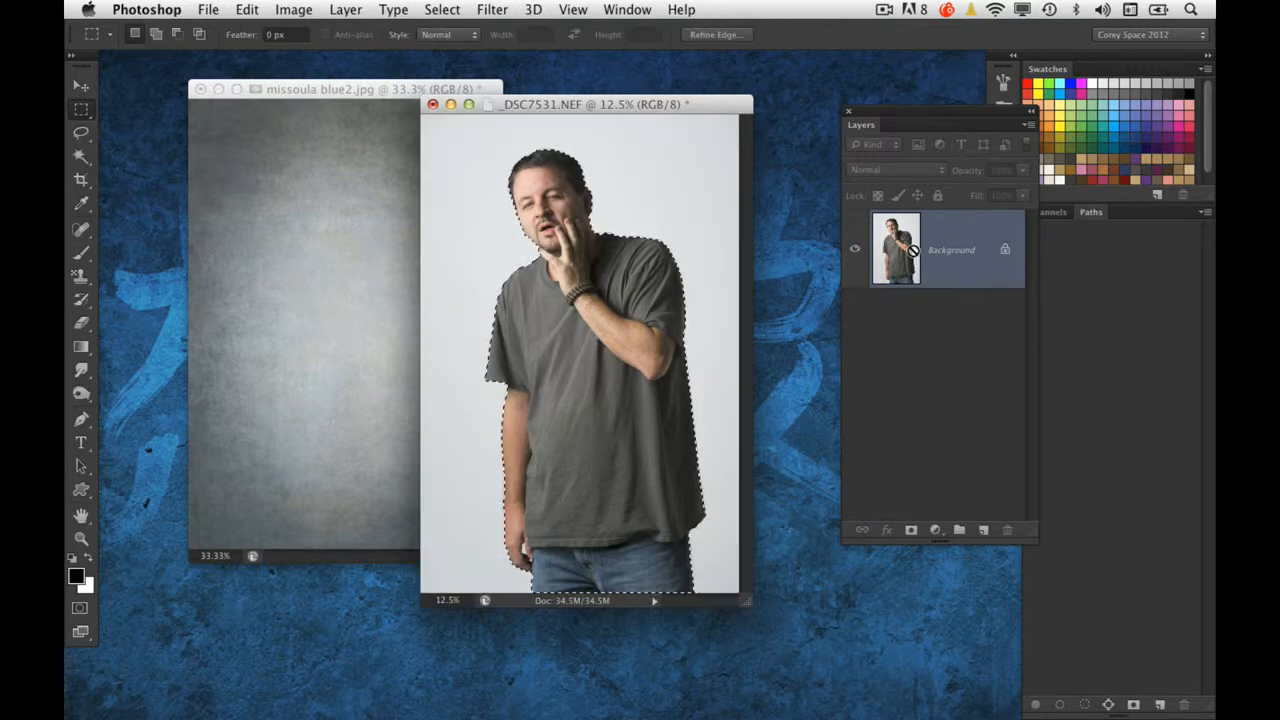
{"action": "key", "text": "super+j"}
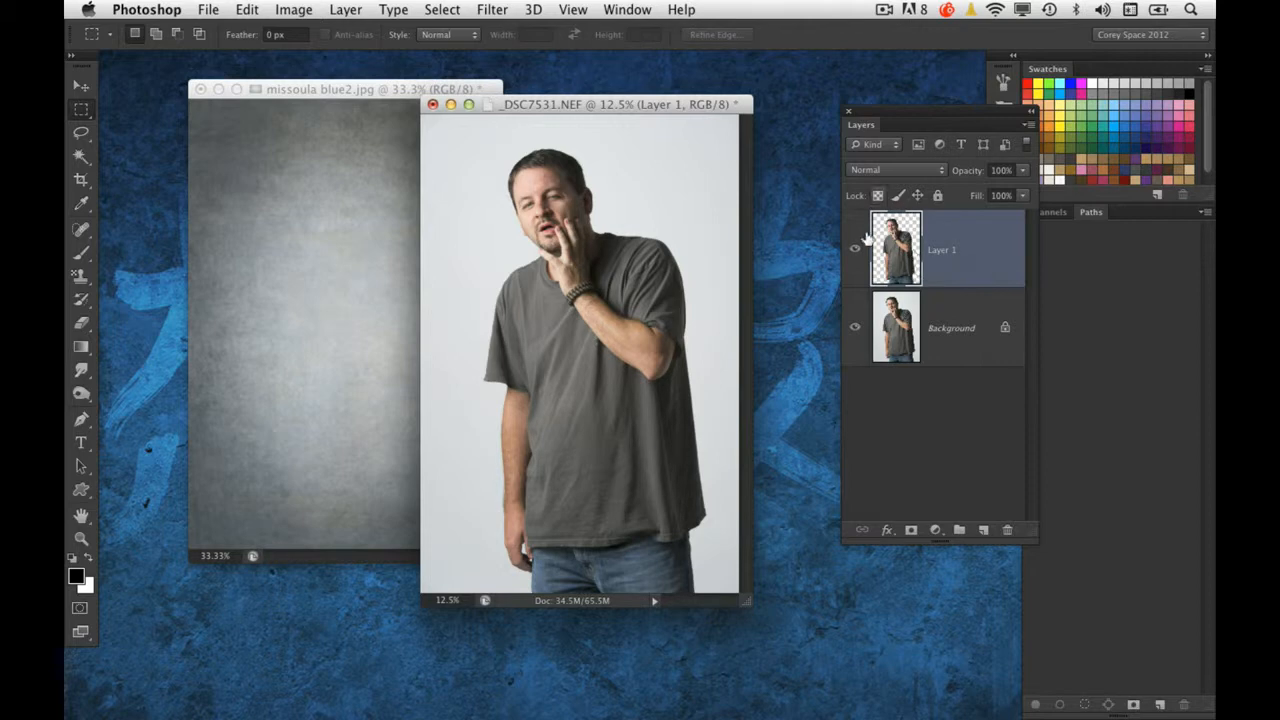
{"action": "left_click", "coordinate": [854, 327]}
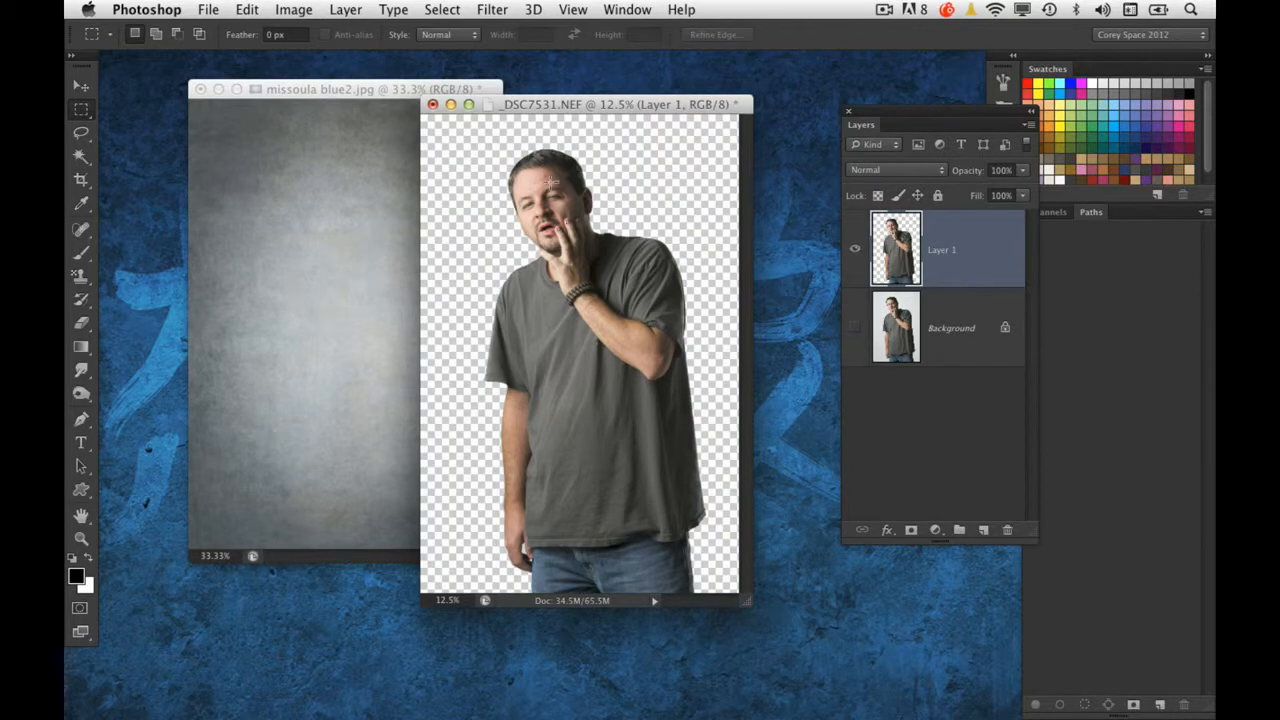
Step: Set the two image windows side by side and copy the cutout man into missoula blue2.jpg with the Move tool
{"action": "left_click", "coordinate": [81, 86]}
{"action": "left_click_drag", "start_coordinate": [535, 106], "coordinate": [639, 99]}
{"action": "left_click", "coordinate": [451, 246]}
{"action": "left_click", "coordinate": [566, 243]}
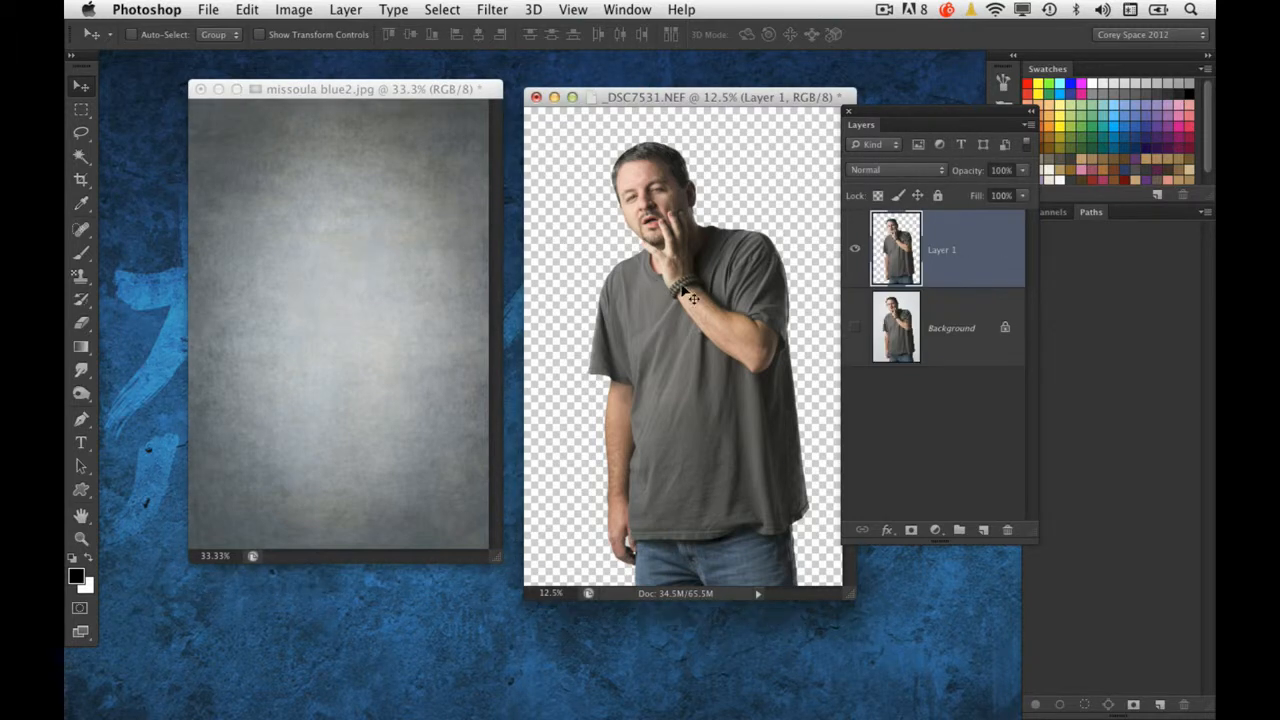
{"action": "left_click_drag", "start_coordinate": [700, 342], "coordinate": [425, 318]}
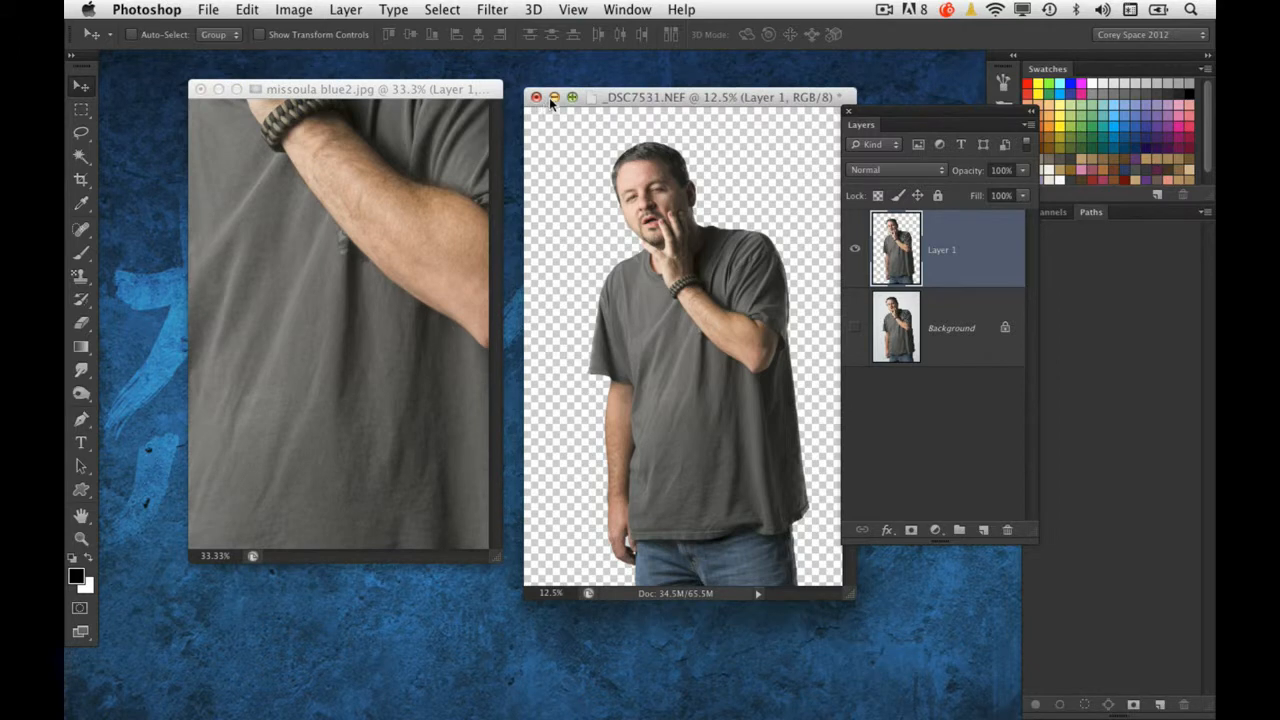
Step: Examine the pixel dimensions and resolution of _DSC7531.NEF in the Image Size settings without changing them
{"action": "left_click_drag", "start_coordinate": [636, 99], "coordinate": [594, 102]}
{"action": "left_click", "coordinate": [293, 9]}
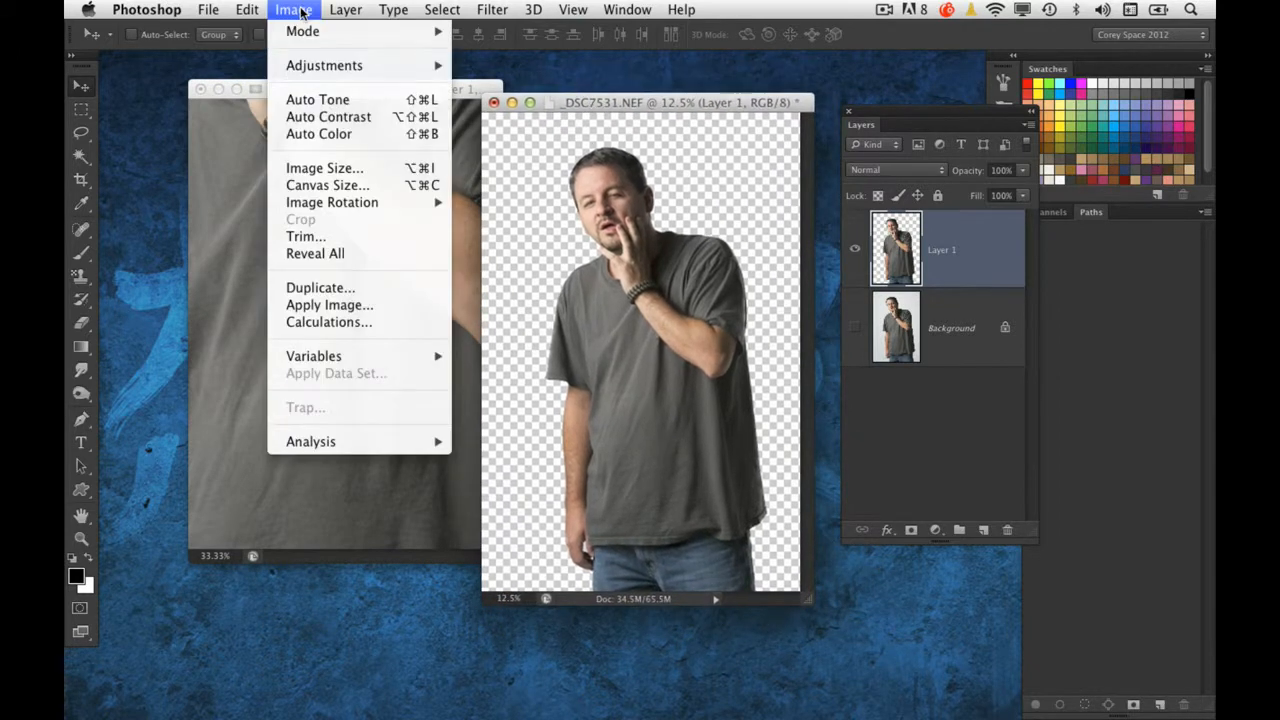
{"action": "left_click", "coordinate": [325, 168]}
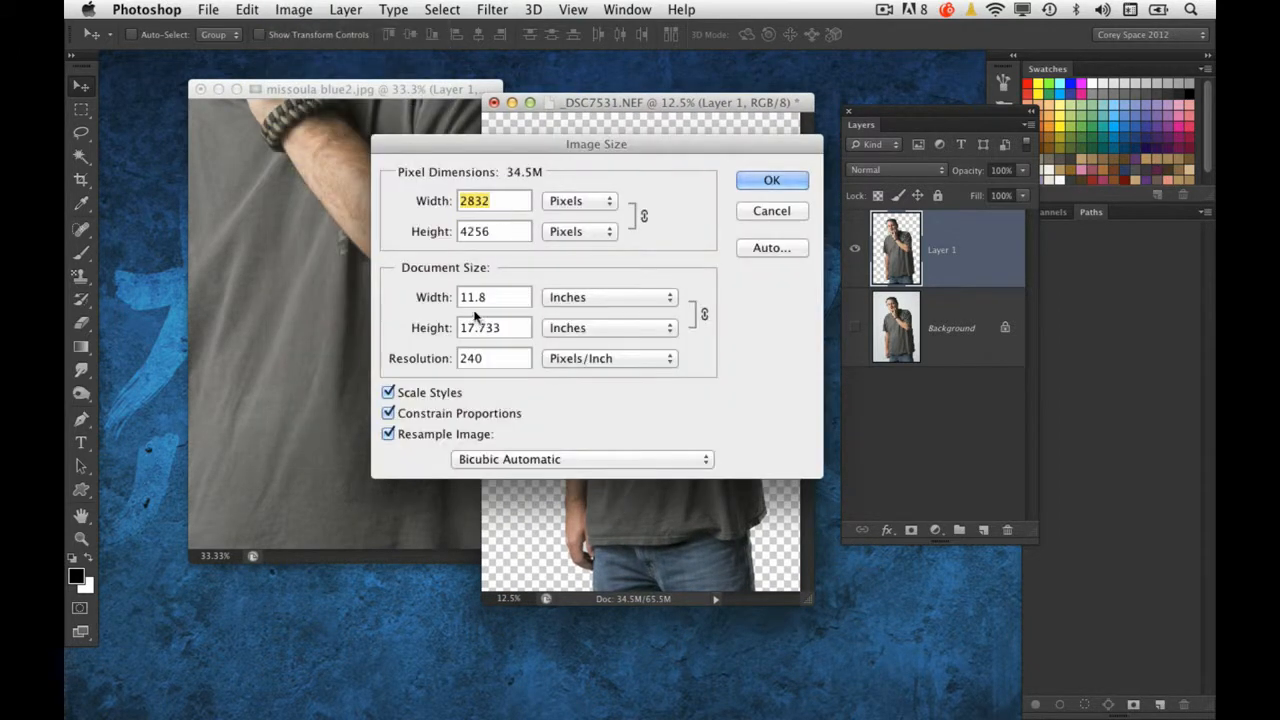
{"action": "left_click", "coordinate": [771, 211]}
{"action": "left_click_drag", "start_coordinate": [582, 103], "coordinate": [681, 108]}
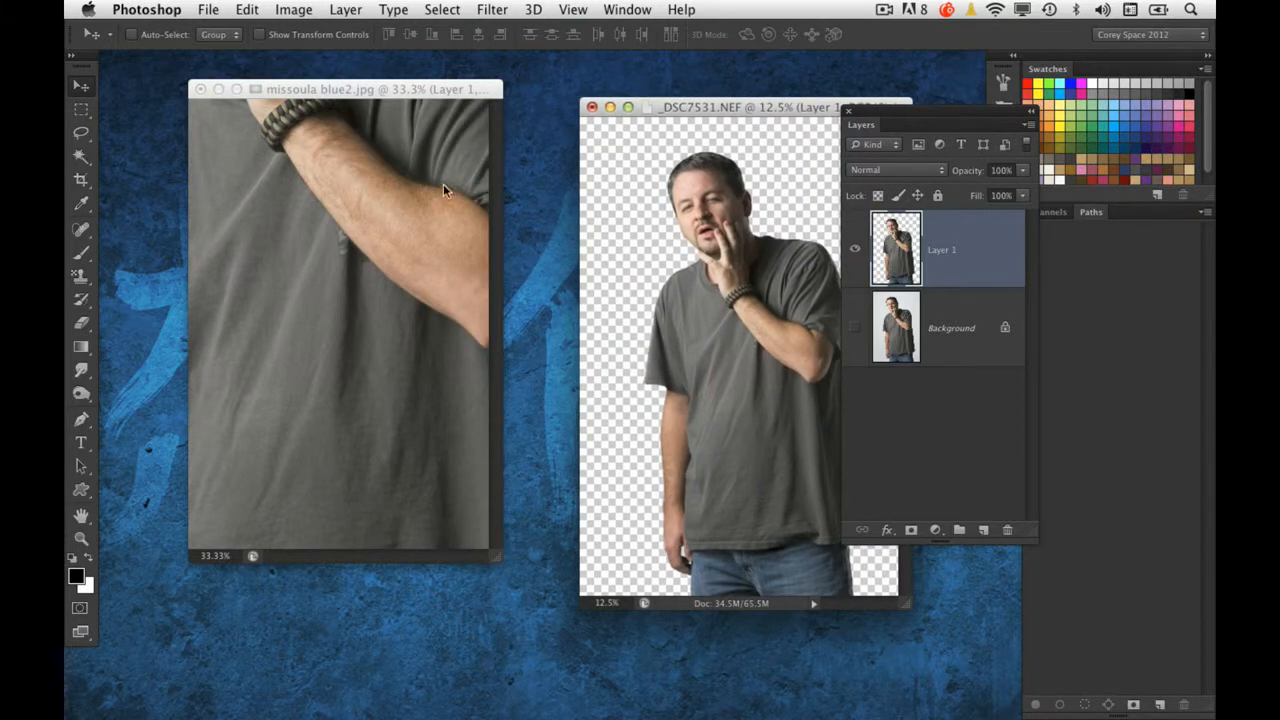
Step: Free-transform the pasted man in missoula blue2.jpg, shrinking him until his head and torso fit within the backdrop, and commit
{"action": "left_click", "coordinate": [443, 184]}
{"action": "left_click_drag", "start_coordinate": [494, 556], "coordinate": [647, 656]}
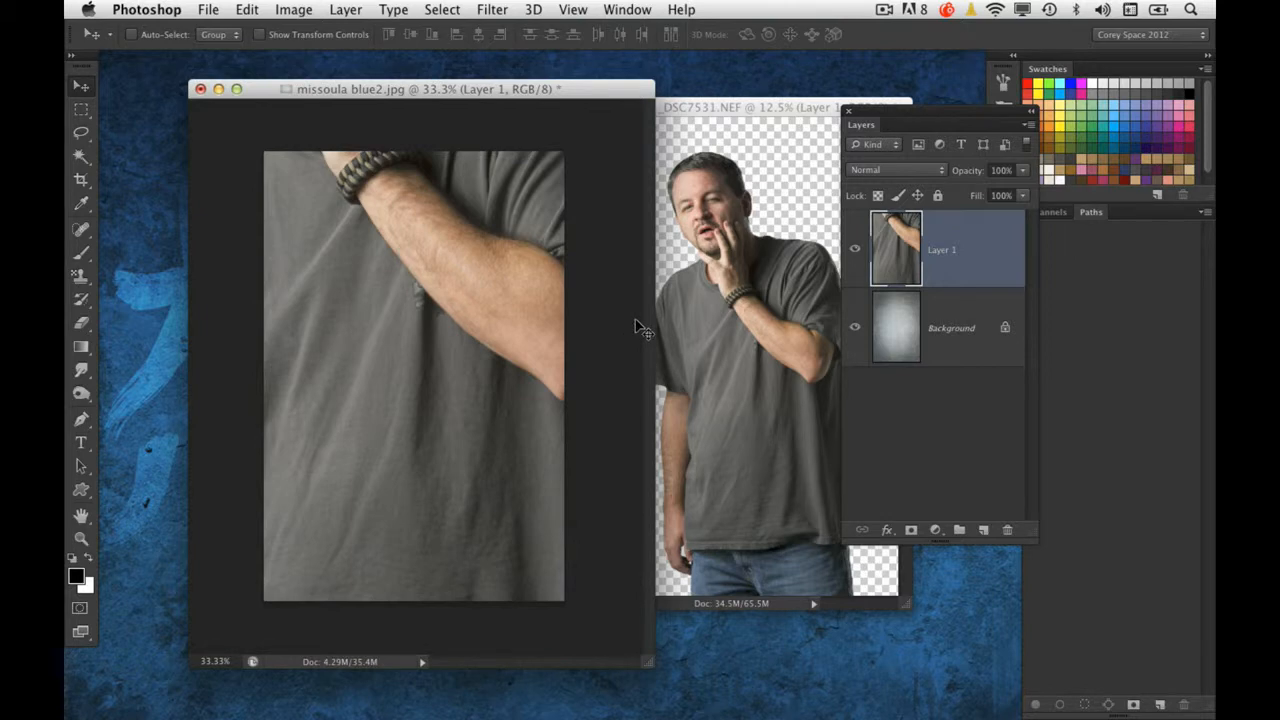
{"action": "key", "text": "super+t"}
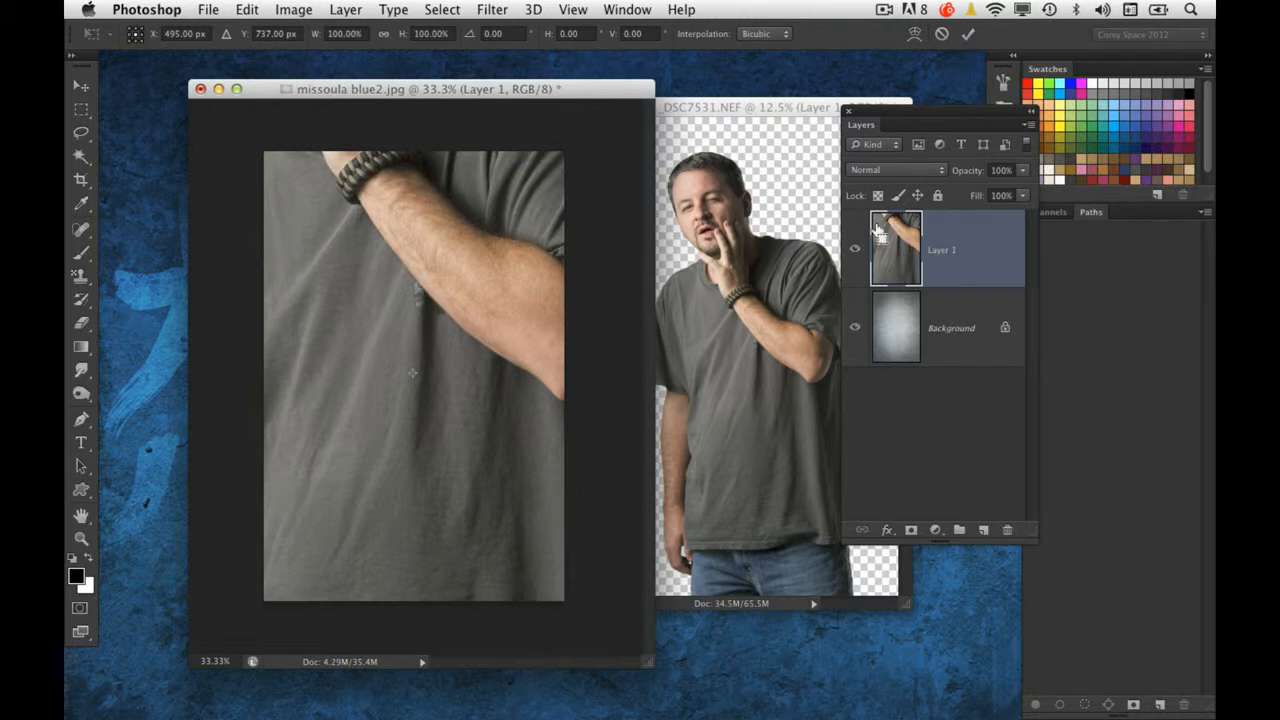
{"action": "key", "text": "super+0"}
{"action": "left_click_drag", "start_coordinate": [505, 78], "coordinate": [389, 316]}
{"action": "key", "text": "Return"}
Step: Reposition the man on the backdrop and scale him down slightly further, placing him against the lower right of the image
{"action": "key", "text": "super+plus"}
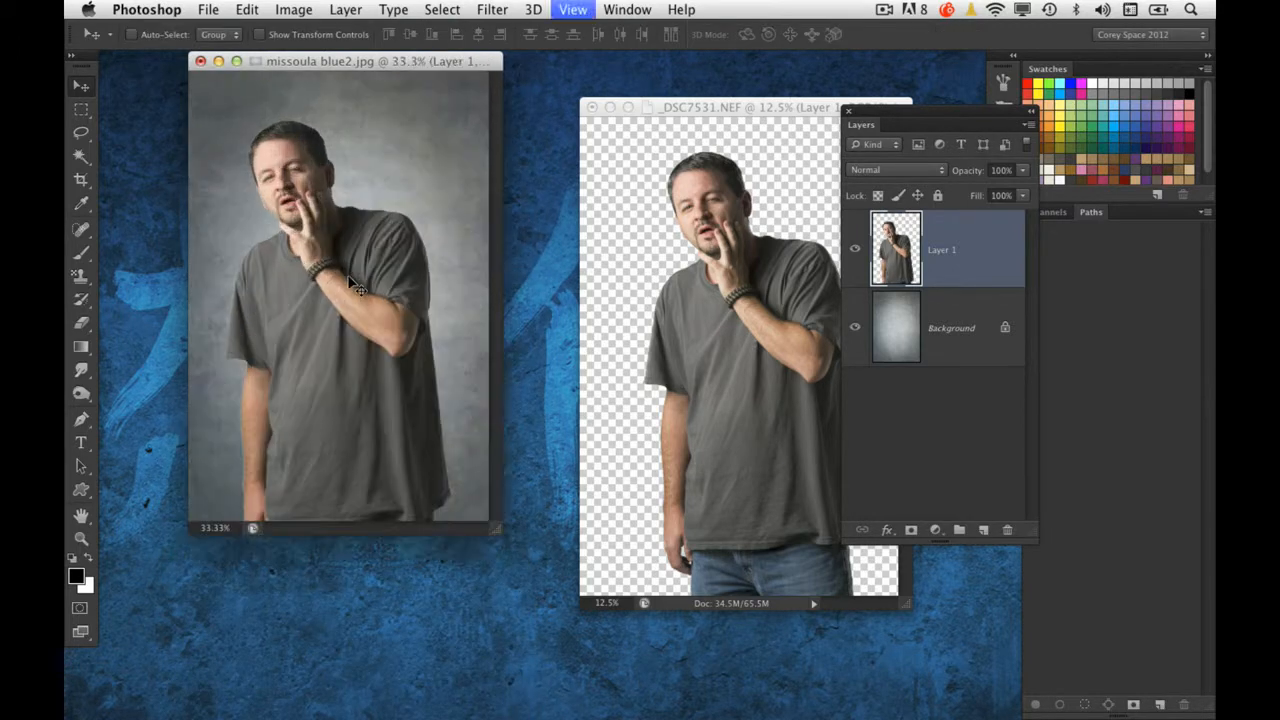
{"action": "key", "text": "super+plus"}
{"action": "key", "text": "super+plus"}
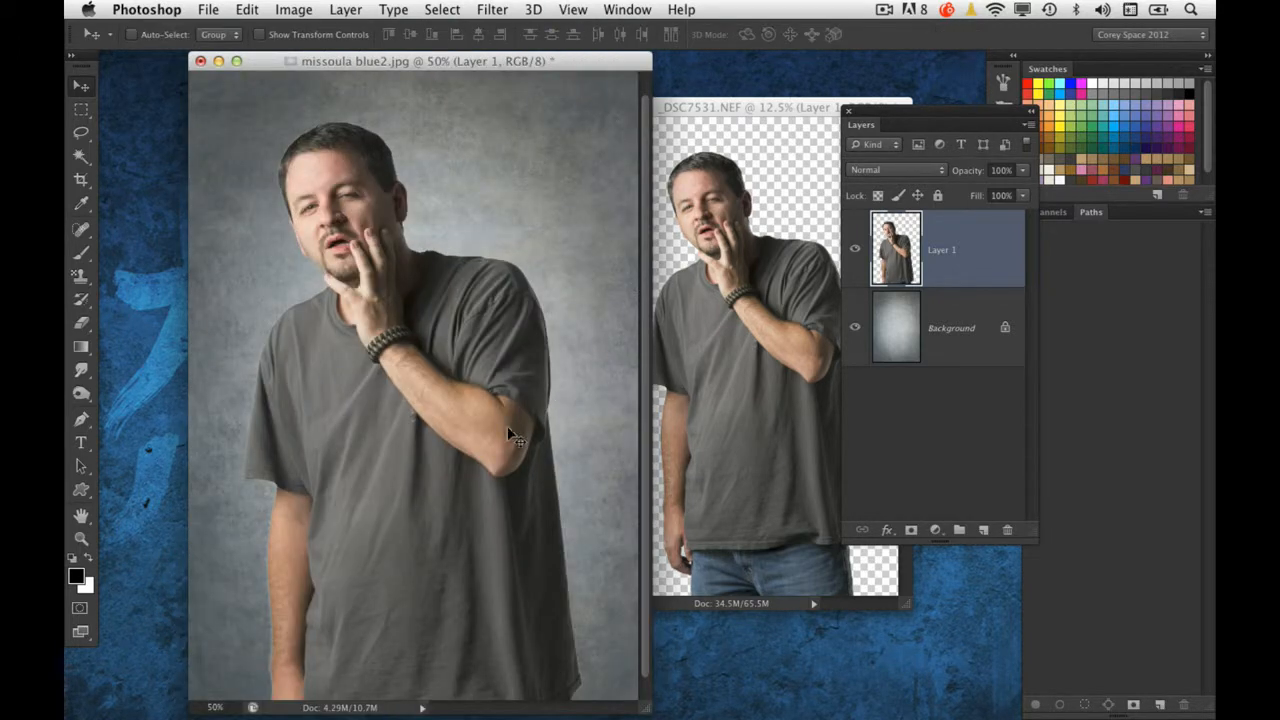
{"action": "left_click_drag", "start_coordinate": [505, 430], "coordinate": [520, 420]}
{"action": "key", "text": "super+minus"}
{"action": "left_click_drag", "start_coordinate": [498, 530], "coordinate": [565, 580]}
{"action": "key", "text": "super+t"}
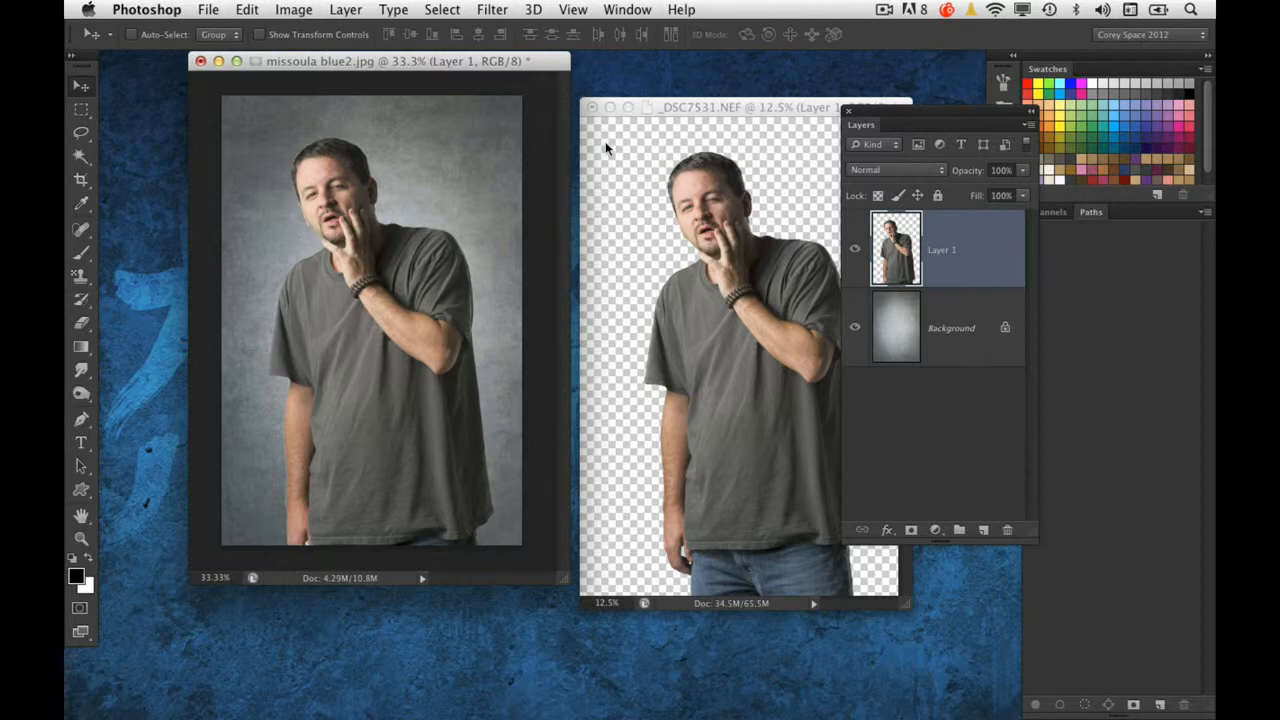
{"action": "left_click_drag", "start_coordinate": [268, 137], "coordinate": [343, 177]}
{"action": "key", "text": "Return"}
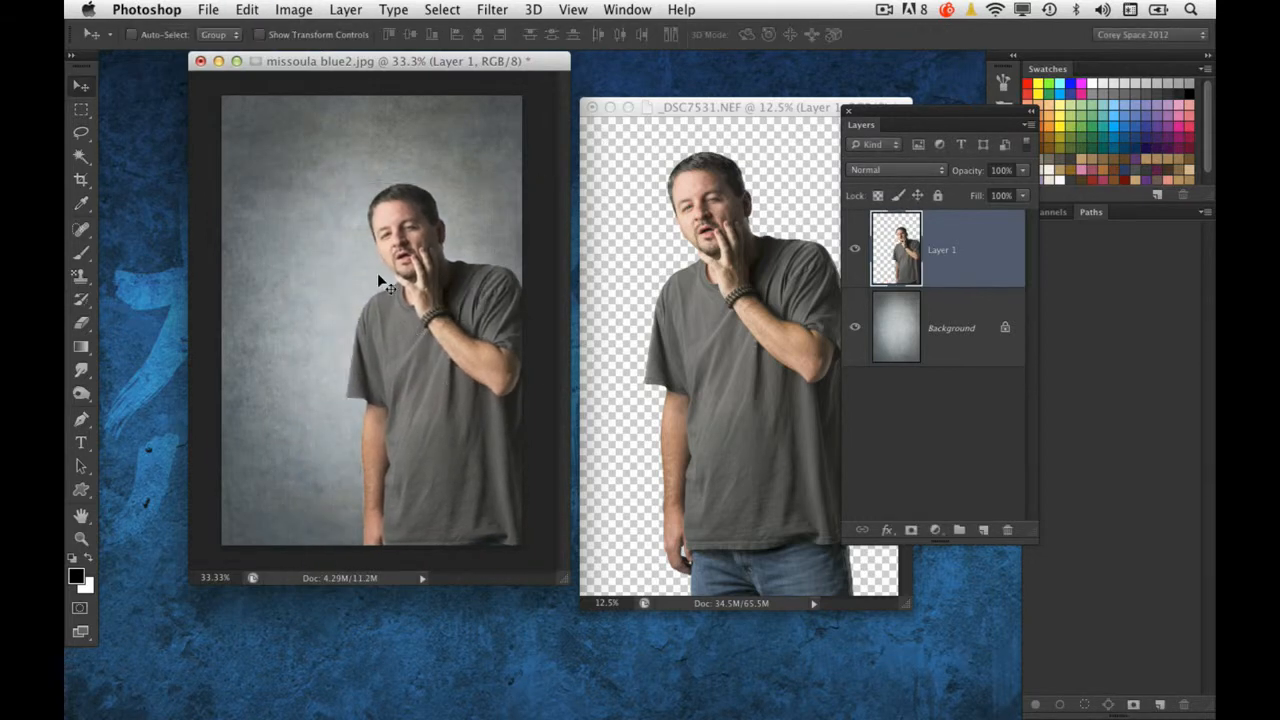
Step: Minimize _DSC7531.NEF, bring up _DSC7555.NEF, and copy its cutout man with sunglasses into missoula blue2.jpg
{"action": "left_click", "coordinate": [613, 184]}
{"action": "left_click", "coordinate": [610, 107]}
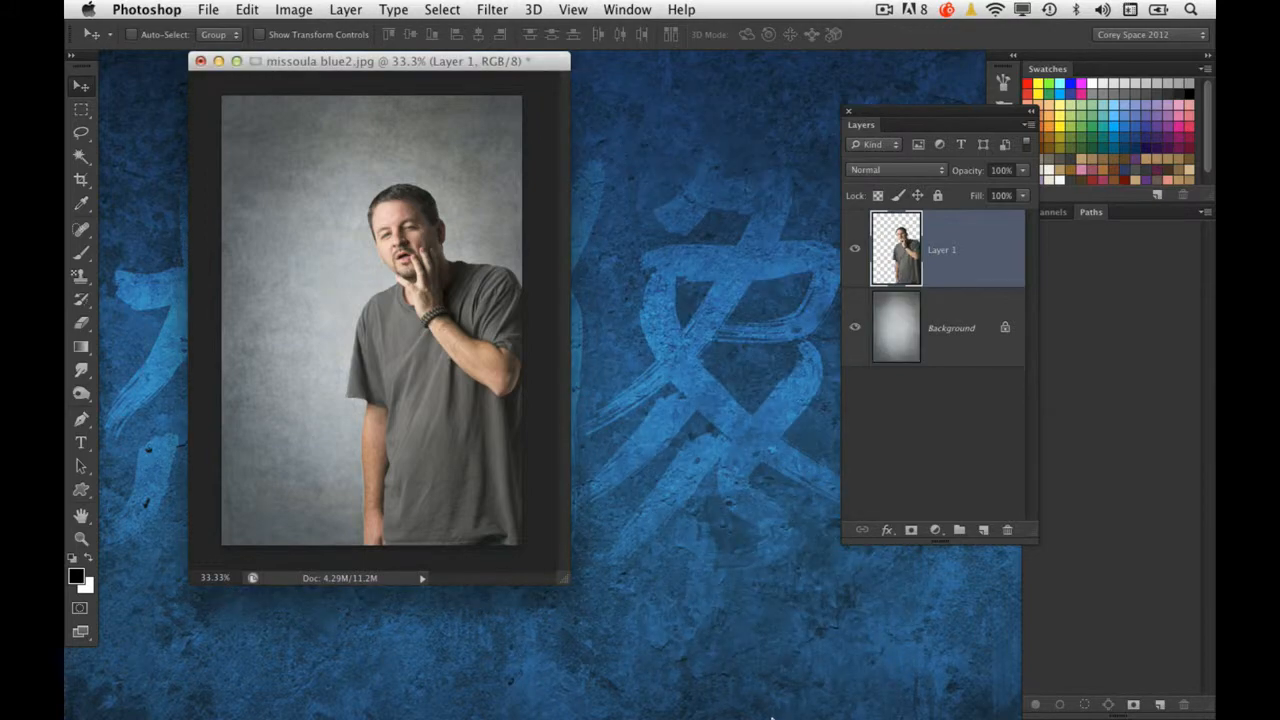
{"action": "left_click", "coordinate": [775, 705]}
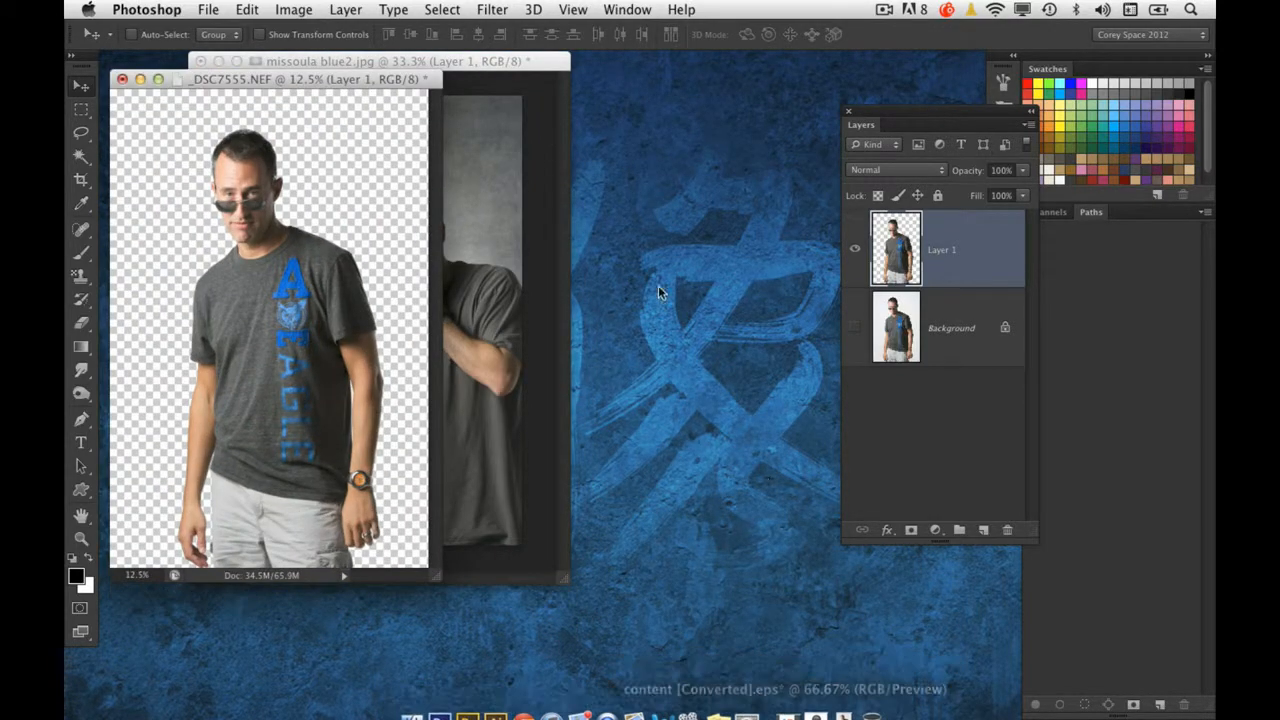
{"action": "left_click_drag", "start_coordinate": [352, 64], "coordinate": [785, 109]}
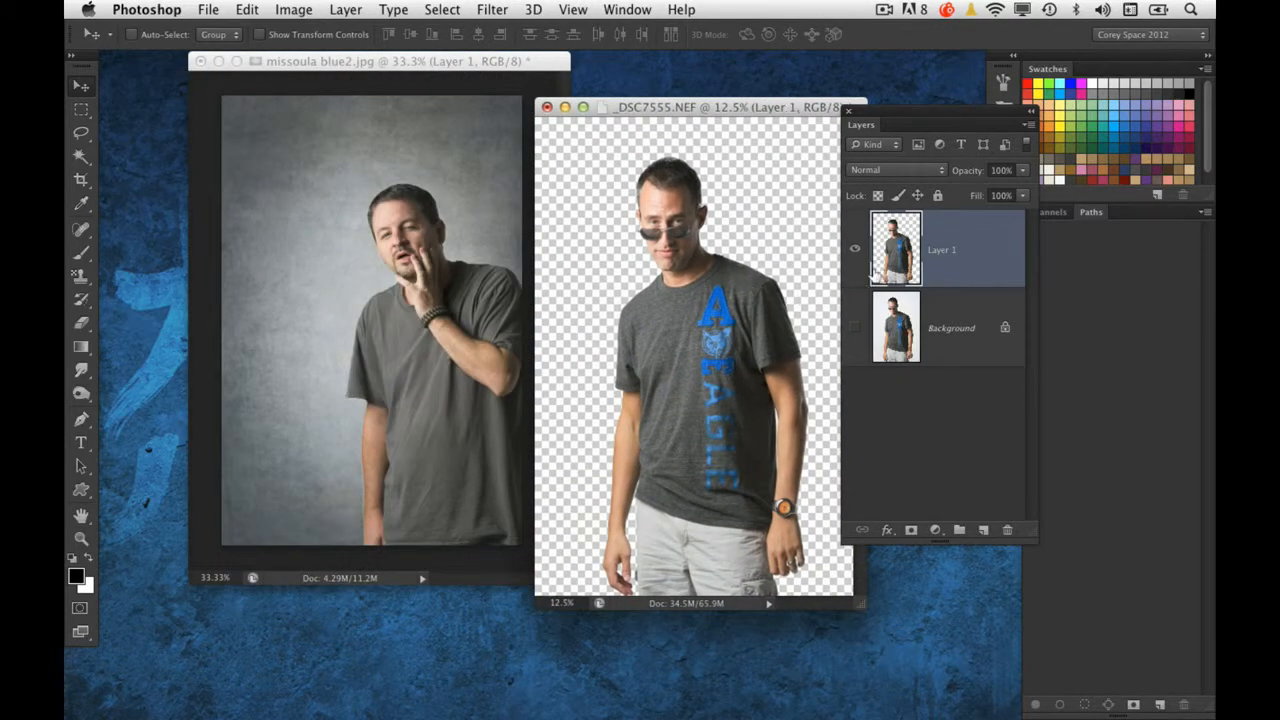
{"action": "left_click_drag", "start_coordinate": [770, 328], "coordinate": [397, 348]}
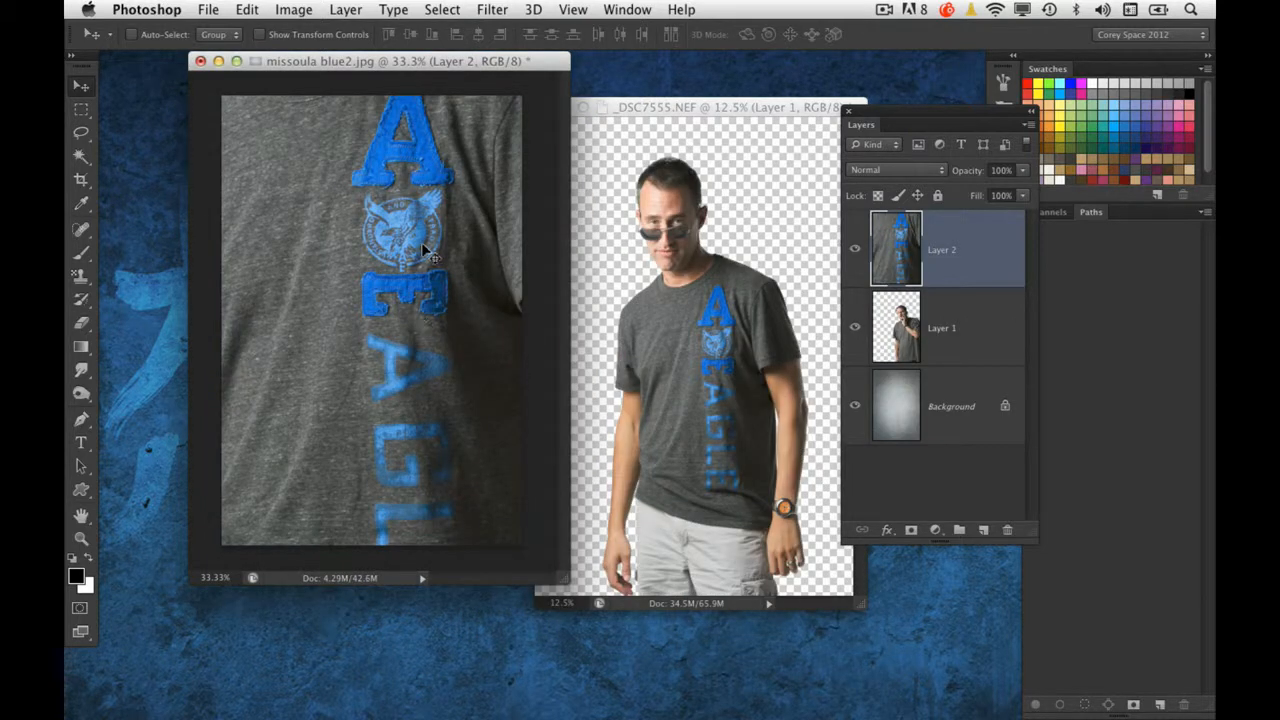
Step: Free-transform the pasted man with sunglasses to about 41% and place him at the left side of the backdrop
{"action": "key", "text": "super+t"}
{"action": "key", "text": "super+0"}
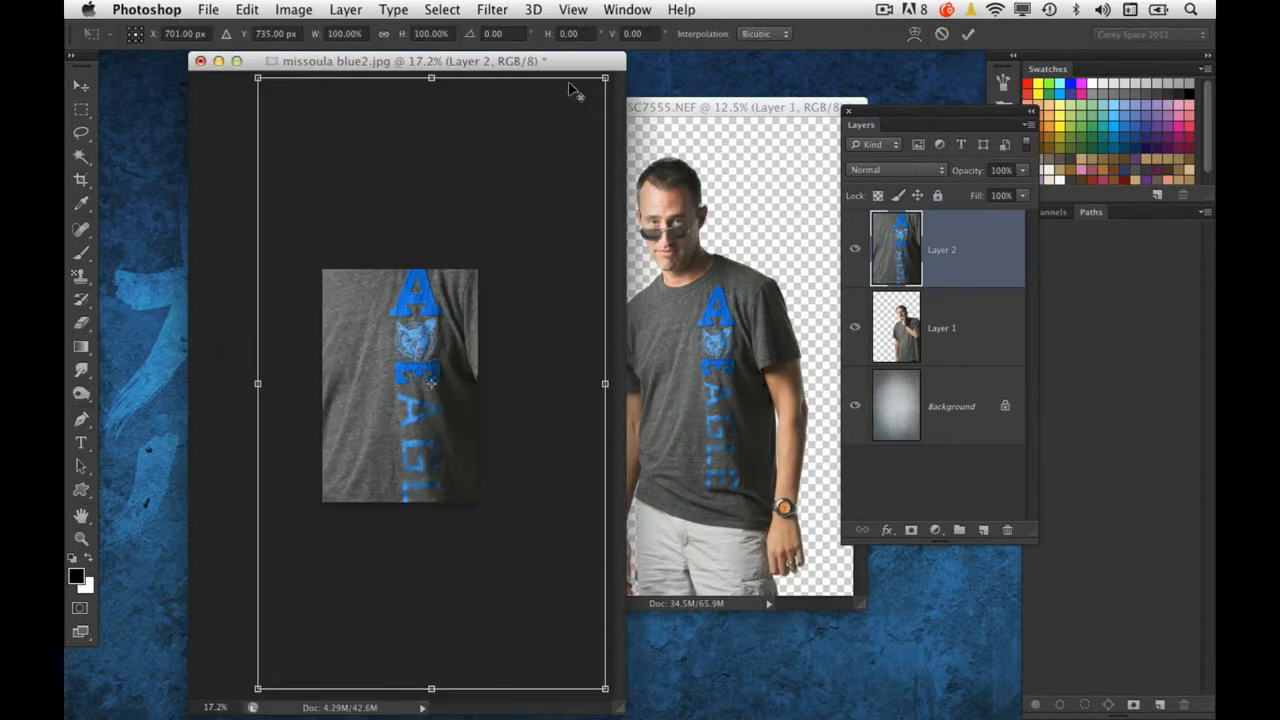
{"action": "left_click_drag", "start_coordinate": [605, 78], "coordinate": [434, 233]}
{"action": "left_click_drag", "start_coordinate": [461, 216], "coordinate": [462, 217]}
{"action": "left_click_drag", "start_coordinate": [456, 368], "coordinate": [409, 402]}
{"action": "left_click_drag", "start_coordinate": [462, 287], "coordinate": [455, 297]}
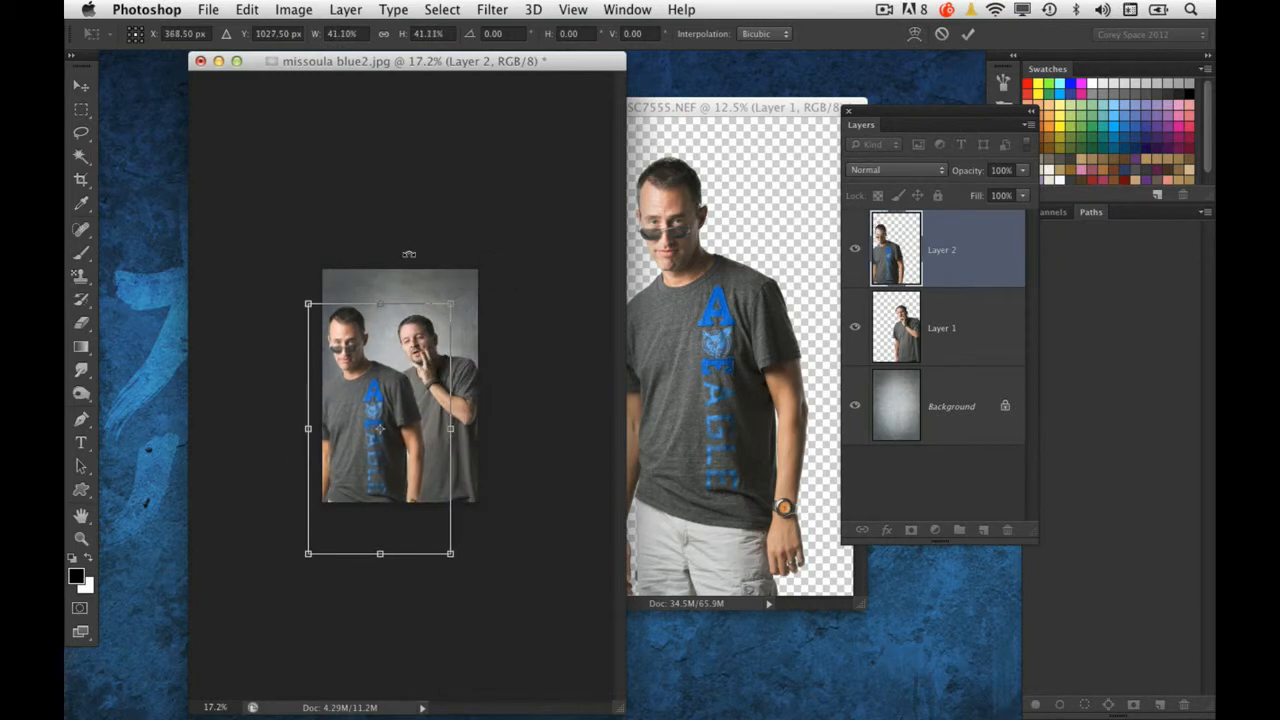
{"action": "key", "text": "Return"}
Step: Stack the sunglasses man's Layer 2 beneath Layer 1, enlarge the composite's window, and minimize _DSC7555.NEF
{"action": "left_click_drag", "start_coordinate": [895, 264], "coordinate": [895, 343]}
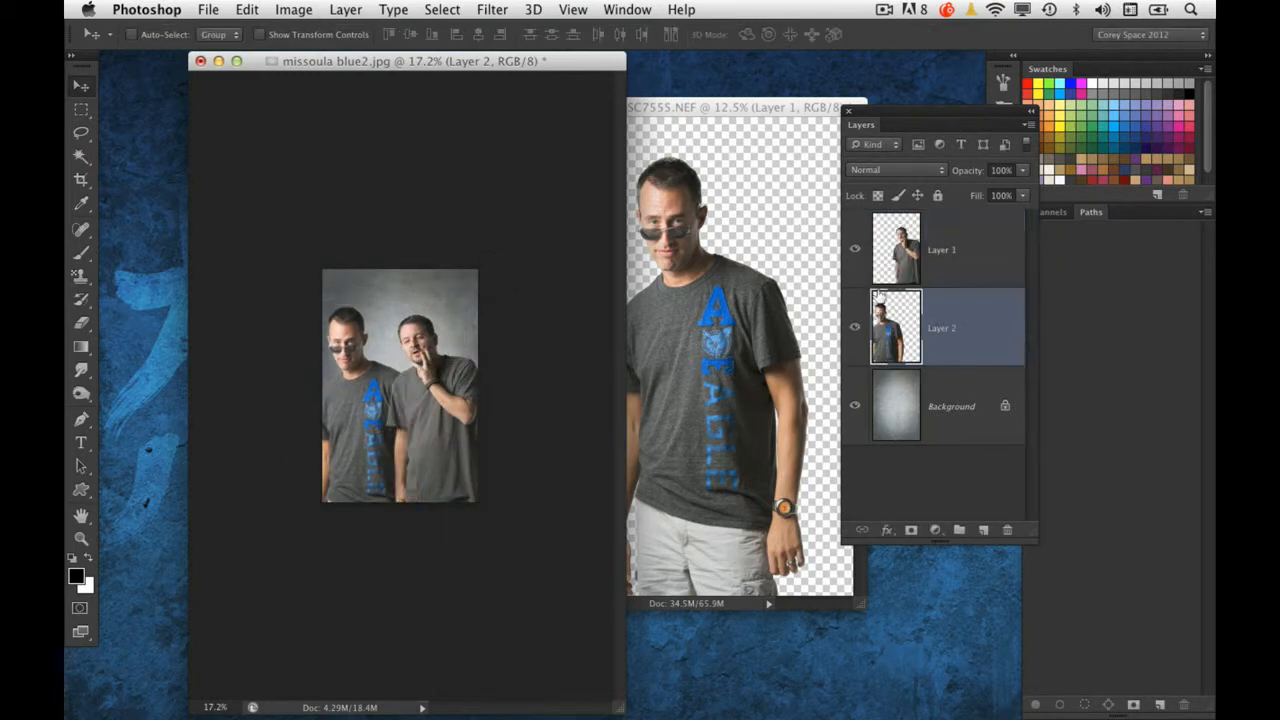
{"action": "key", "text": "super+plus"}
{"action": "key", "text": "super+plus"}
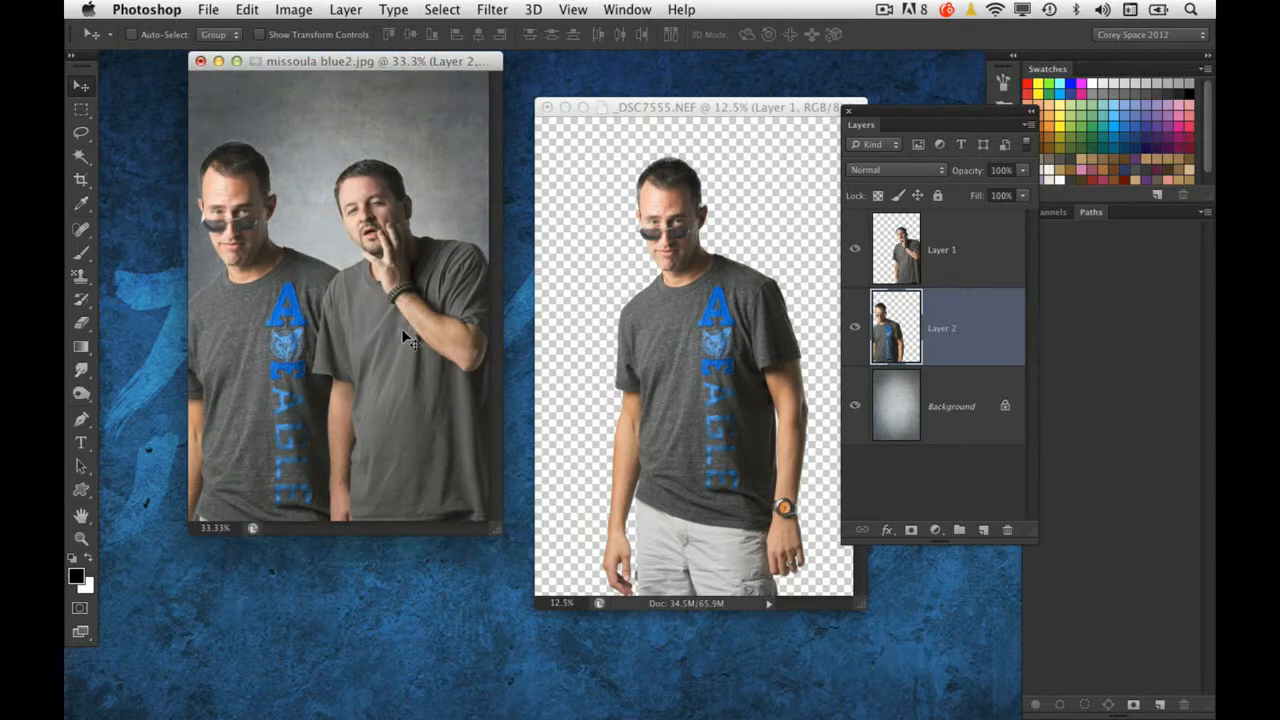
{"action": "left_click", "coordinate": [402, 328], "text": "super"}
{"action": "left_click_drag", "start_coordinate": [496, 529], "coordinate": [644, 595]}
{"action": "left_click", "coordinate": [751, 368]}
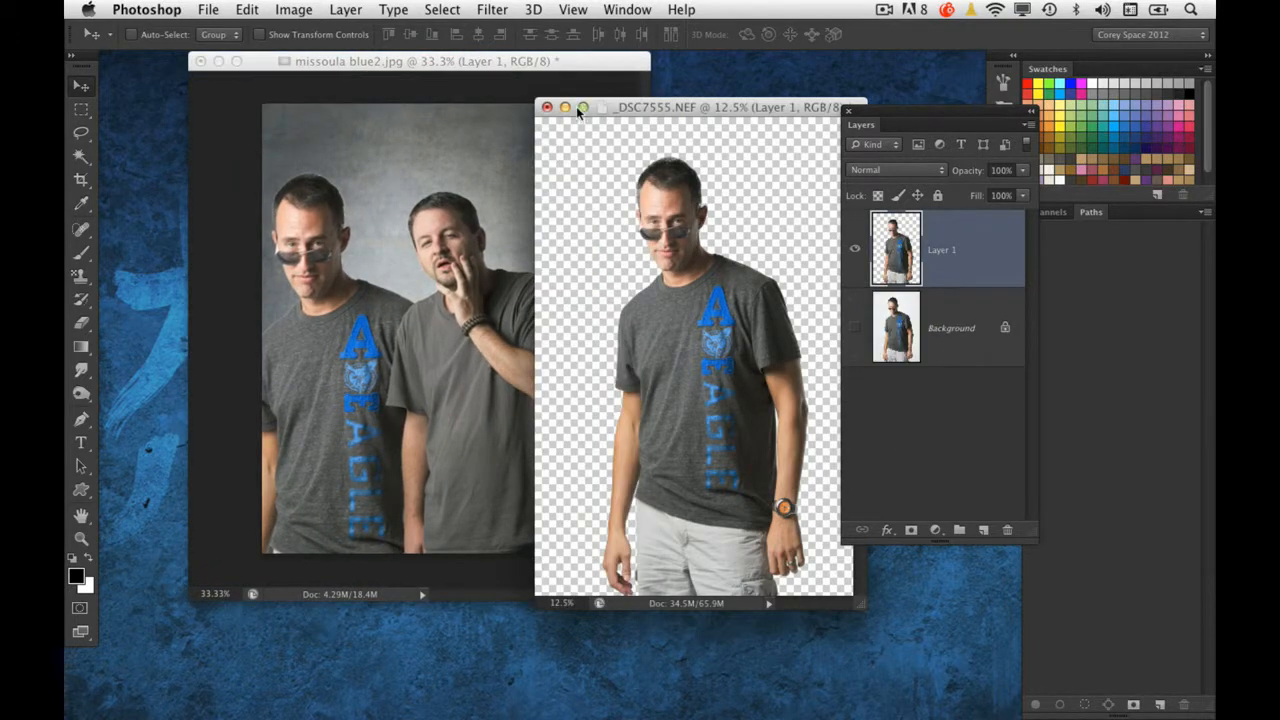
{"action": "left_click", "coordinate": [566, 107]}
Step: Scale down the man in Layer 1 and the sunglasses man in Layer 2, committing each transform
{"action": "key", "text": "super+t"}
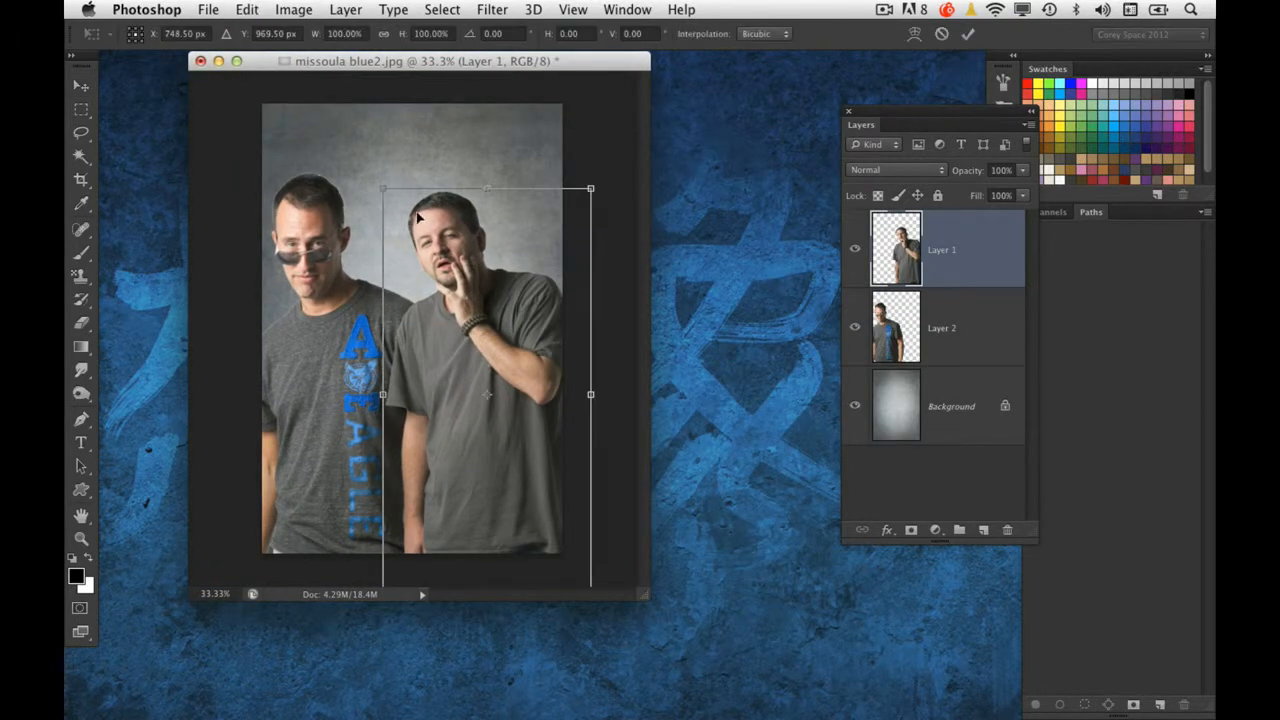
{"action": "left_click_drag", "start_coordinate": [381, 186], "coordinate": [406, 227]}
{"action": "key", "text": "Return"}
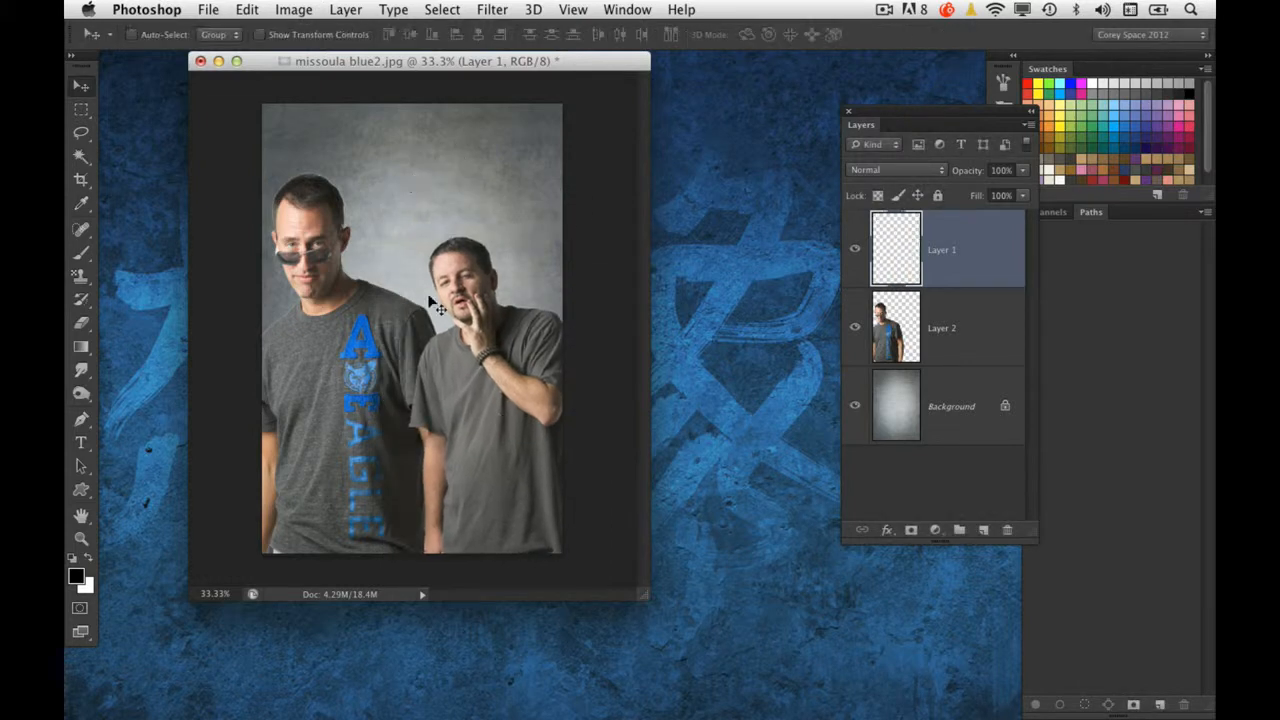
{"action": "left_click", "coordinate": [331, 362], "text": "super"}
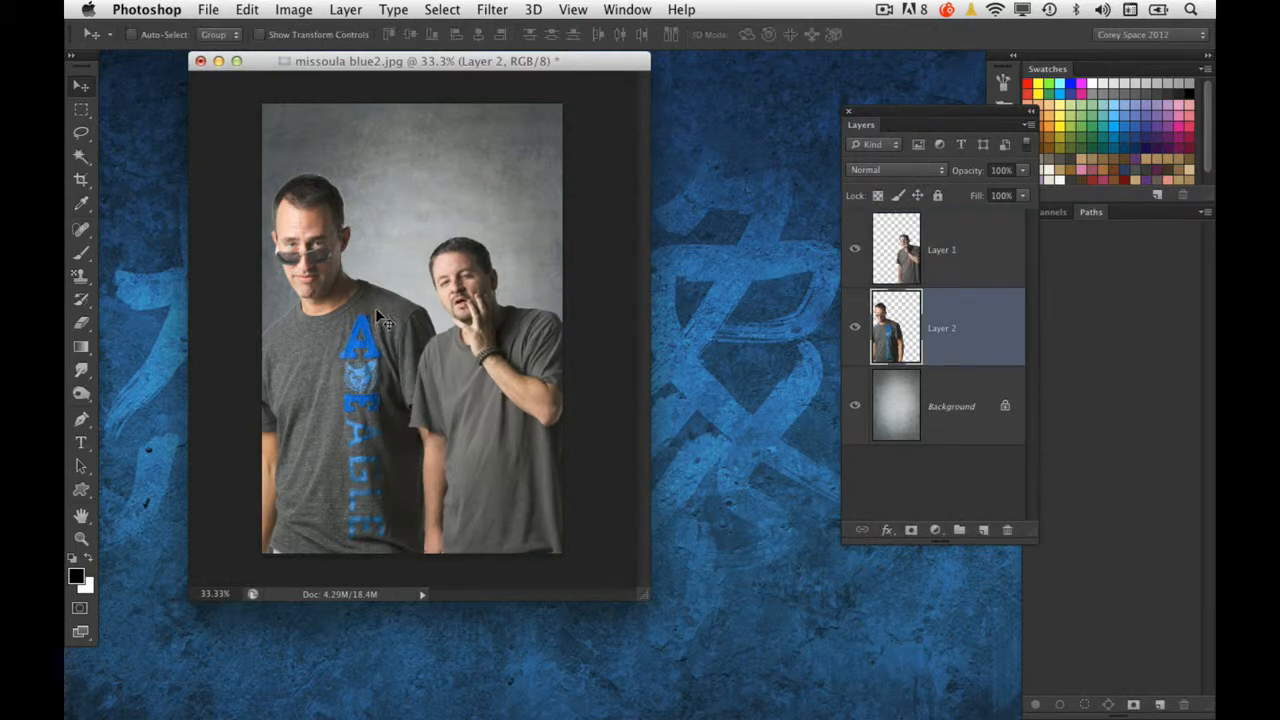
{"action": "key", "text": "super+t"}
{"action": "left_click_drag", "start_coordinate": [511, 170], "coordinate": [483, 214]}
{"action": "left_click_drag", "start_coordinate": [381, 330], "coordinate": [395, 330]}
{"action": "key", "text": "Return"}
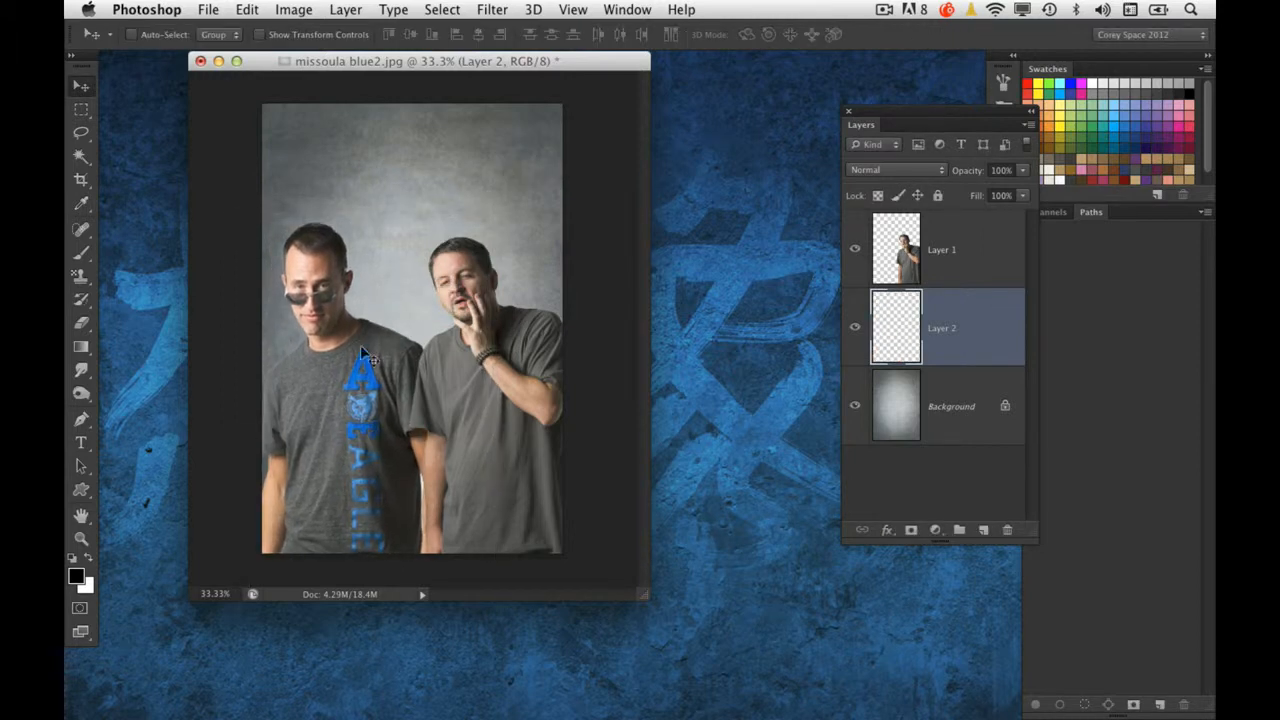
Step: Enlarge the sunglasses man in Layer 2 to about 113%, reposition him at the left edge, and commit
{"action": "key", "text": "super+t"}
{"action": "left_click_drag", "start_coordinate": [249, 218], "coordinate": [230, 205]}
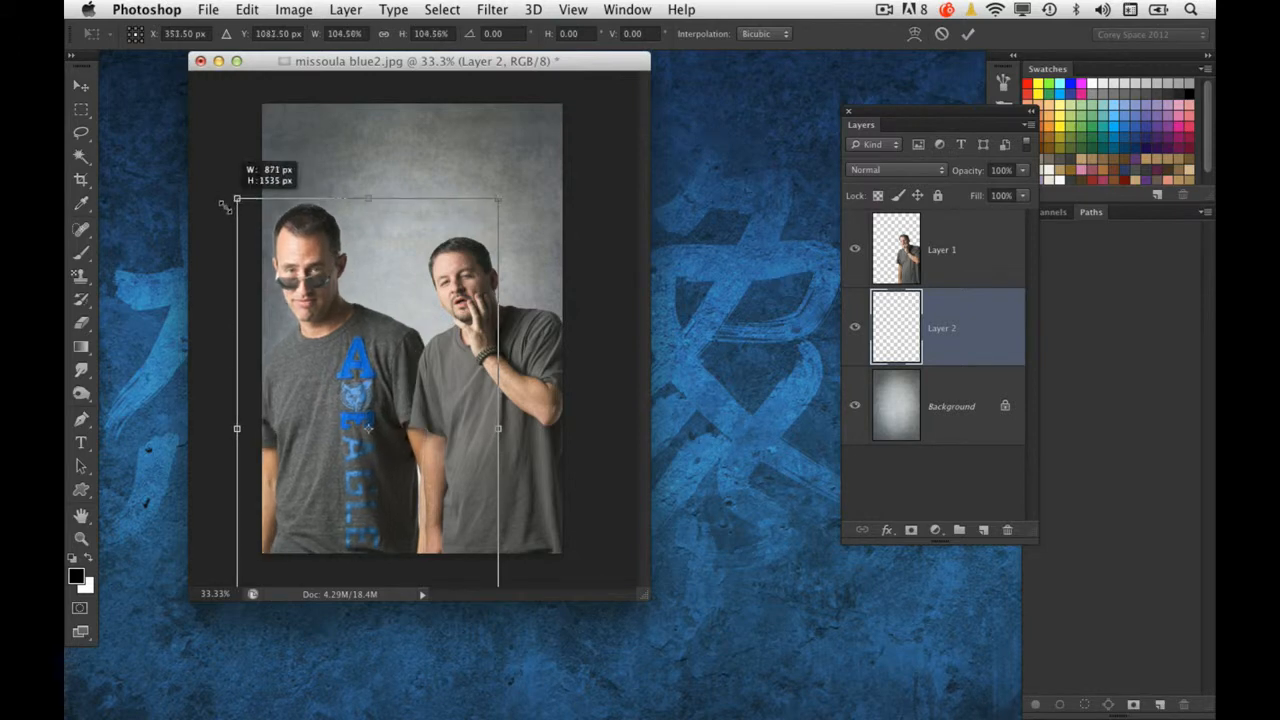
{"action": "left_click_drag", "start_coordinate": [316, 296], "coordinate": [325, 275]}
{"action": "left_click_drag", "start_coordinate": [464, 196], "coordinate": [452, 180]}
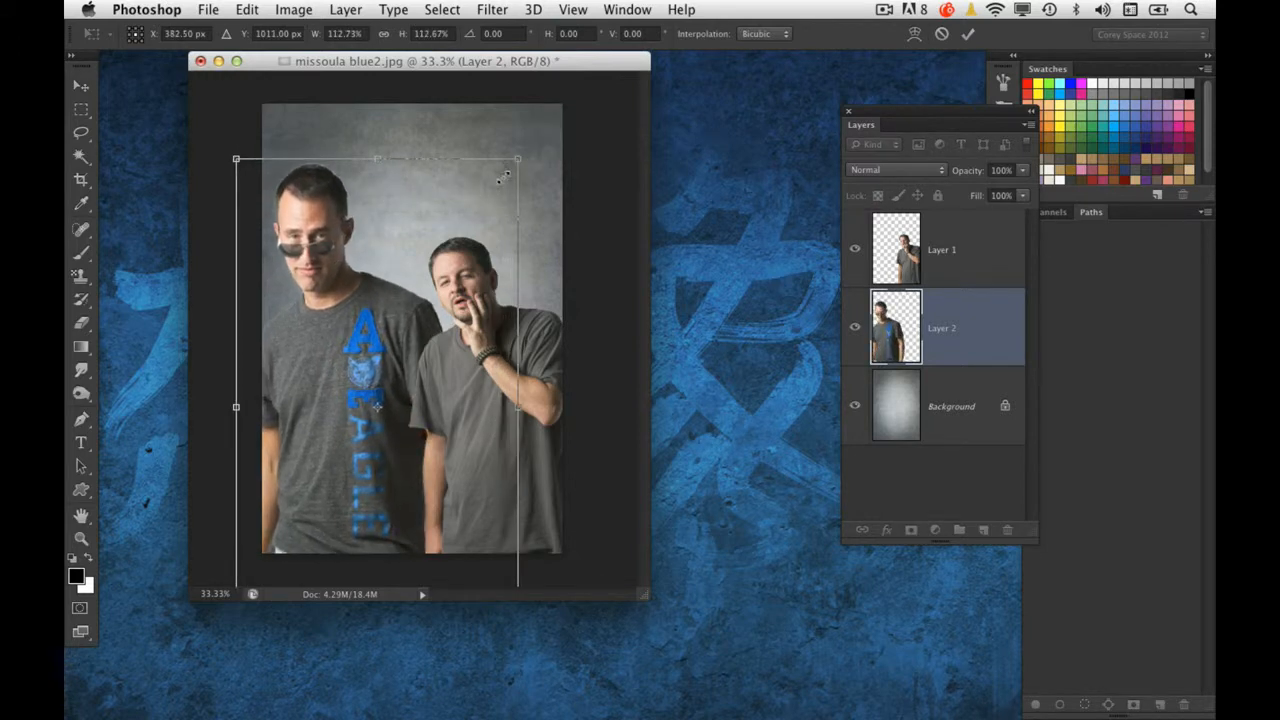
{"action": "key", "text": "Return"}
Step: Scale the man in Layer 1 back up, reposition him beside the sunglasses man, and commit
{"action": "key", "text": "alt+bracketright"}
{"action": "key", "text": "super+t"}
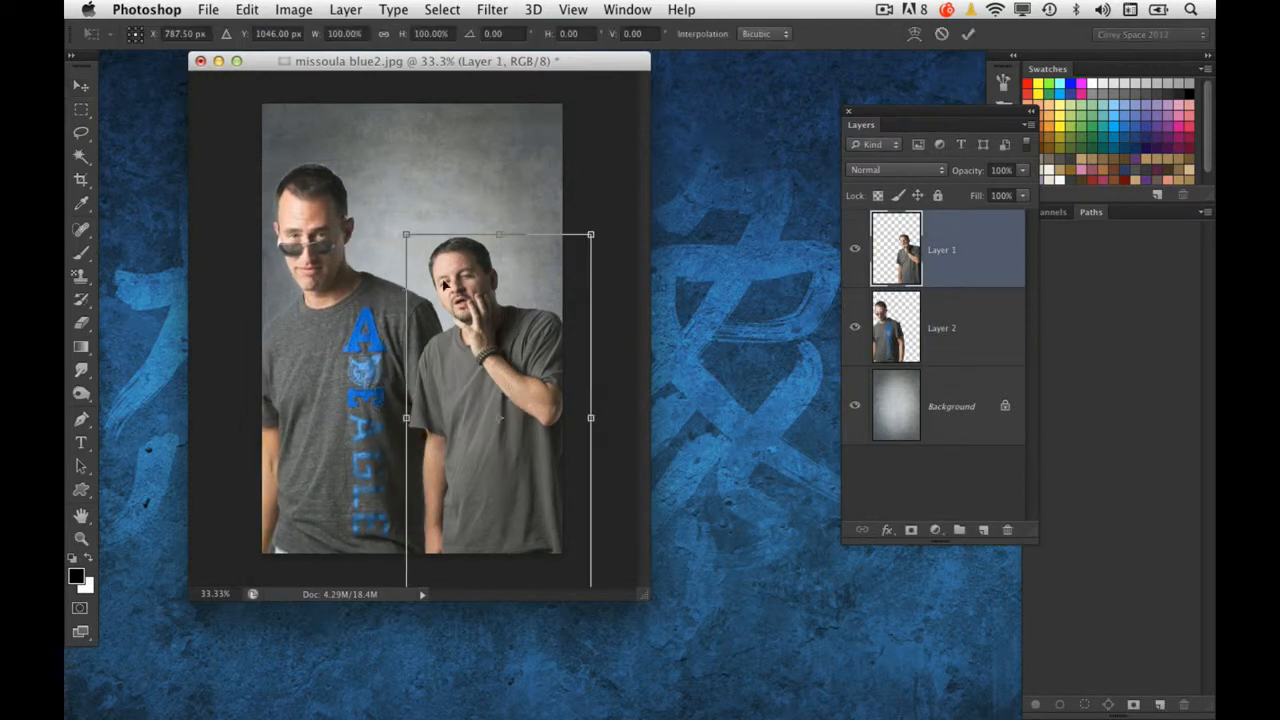
{"action": "left_click_drag", "start_coordinate": [401, 230], "coordinate": [358, 144]}
{"action": "left_click_drag", "start_coordinate": [442, 259], "coordinate": [468, 292]}
{"action": "key", "text": "Return"}
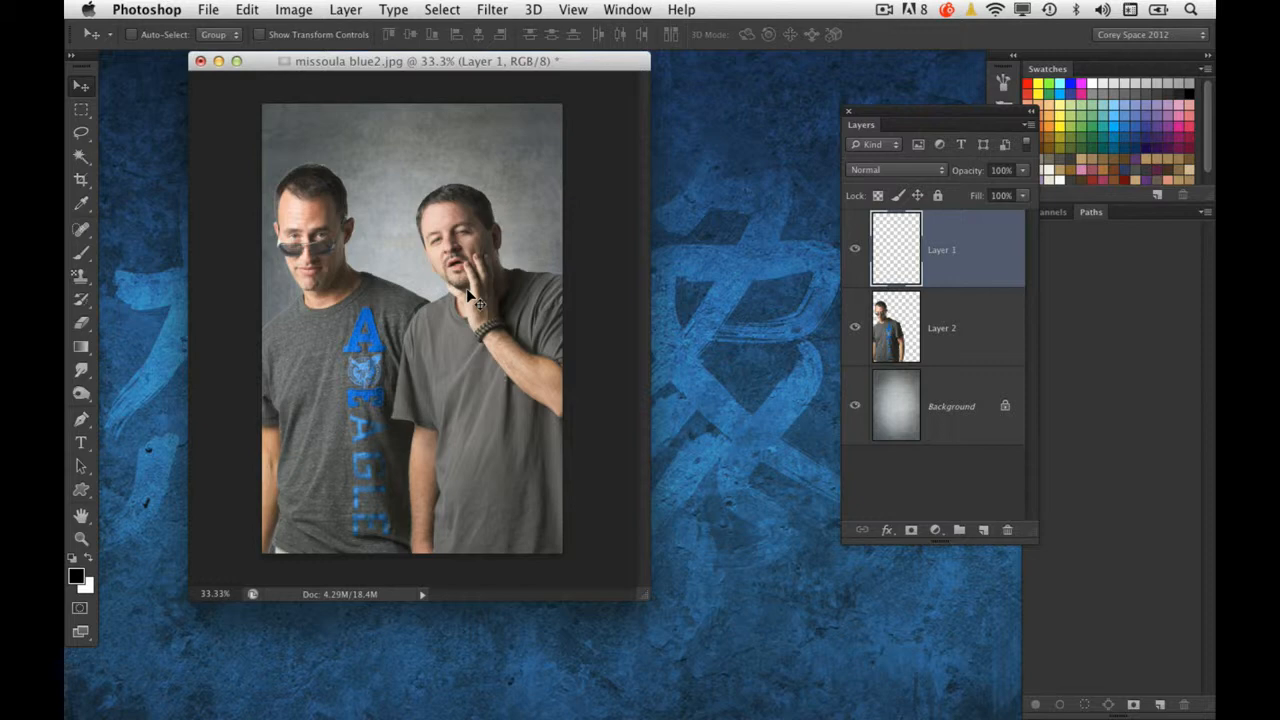
Step: Delete both portrait layers from missoula blue2.jpg and convert Layer 1 of _DSC7531.NEF to a Smart Object
{"action": "left_click", "coordinate": [890, 330], "text": "shift"}
{"action": "key", "text": "BackSpace"}
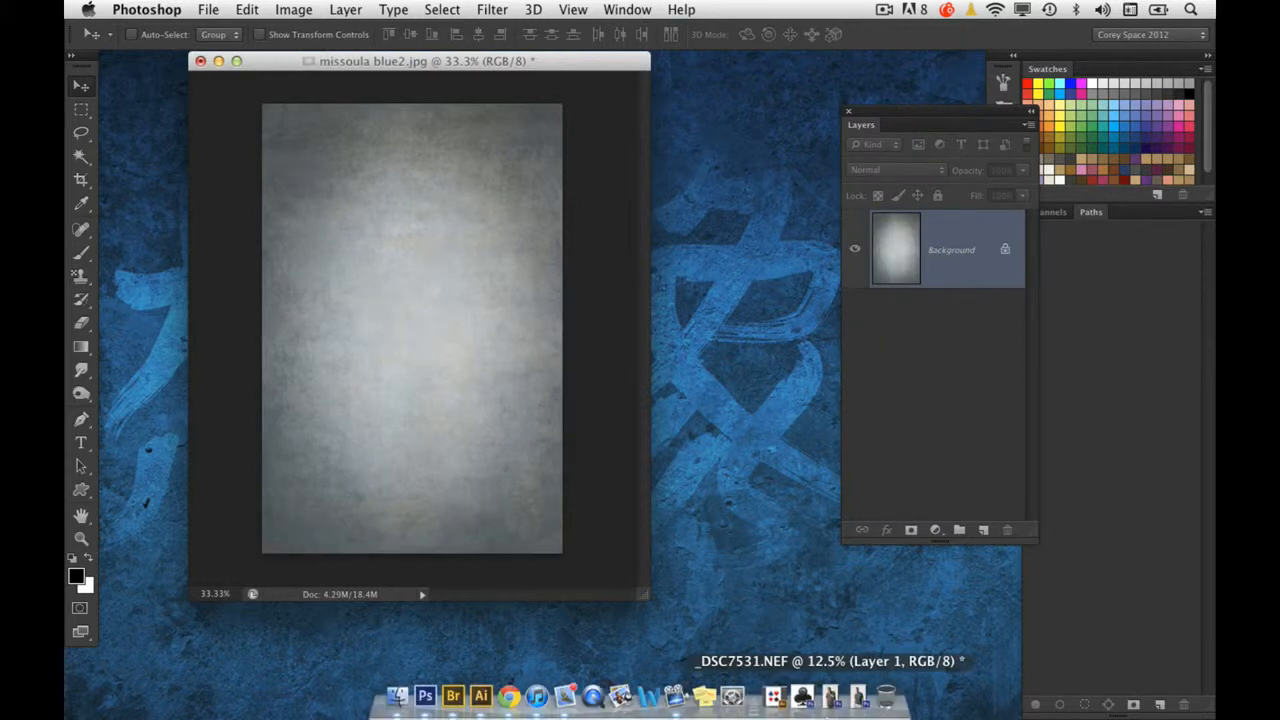
{"action": "left_click", "coordinate": [830, 700]}
{"action": "right_click", "coordinate": [983, 282]}
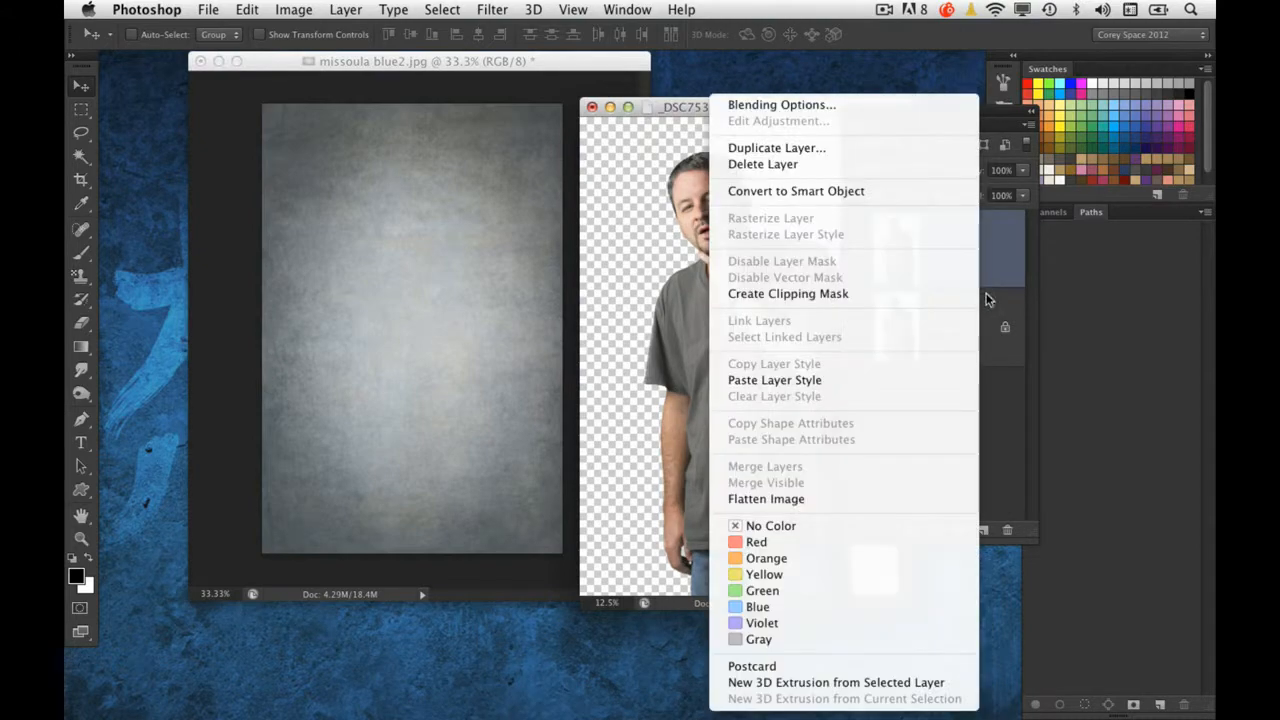
{"action": "left_click", "coordinate": [1014, 250]}
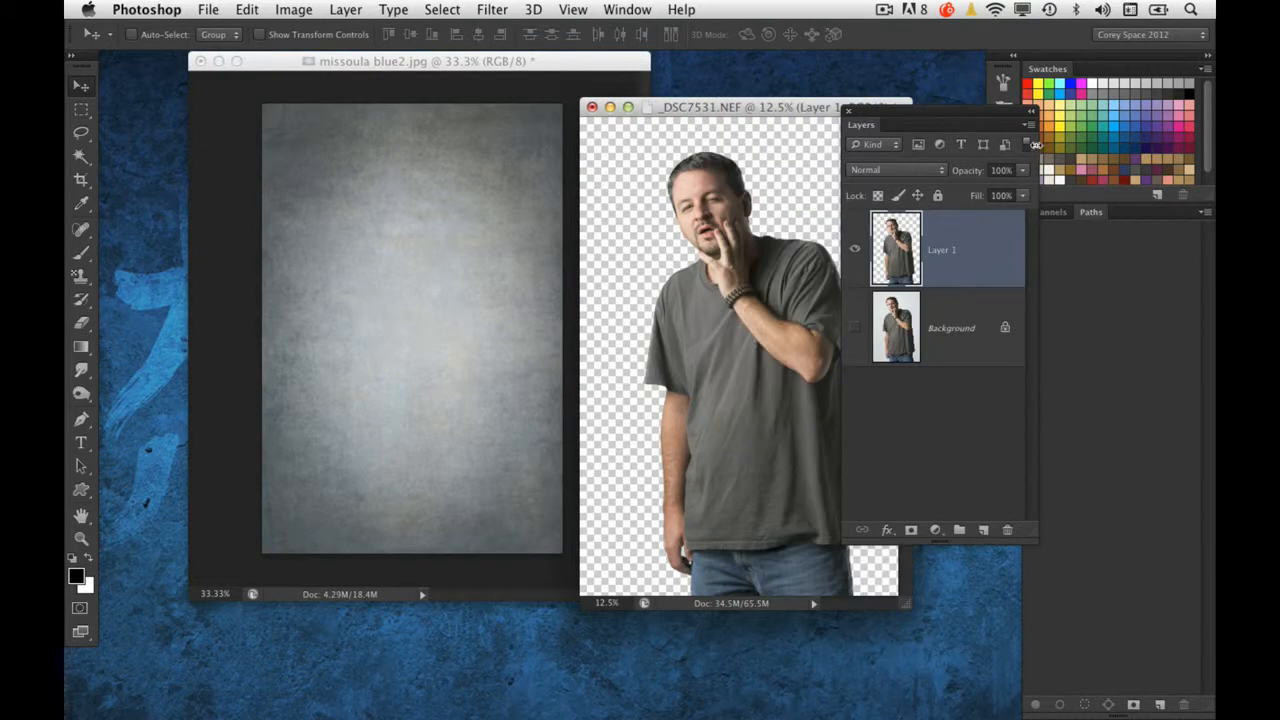
{"action": "left_click", "coordinate": [1024, 124]}
{"action": "left_click", "coordinate": [930, 300]}
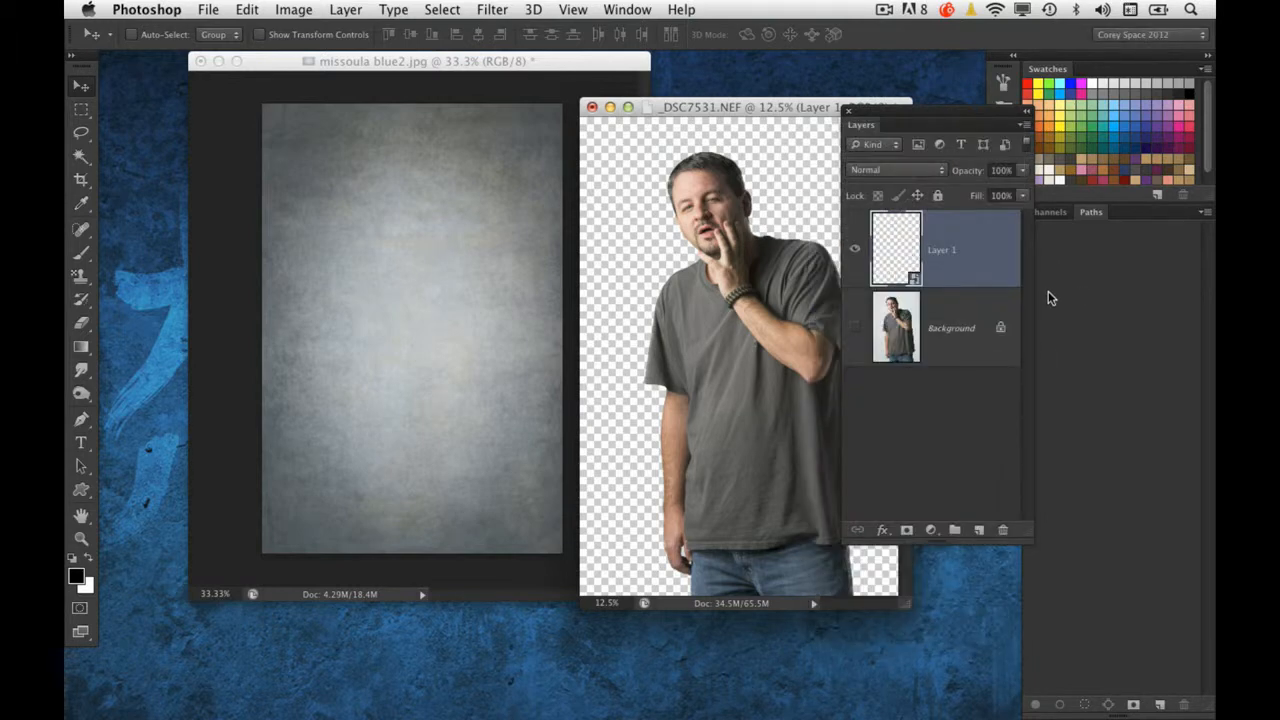
Step: Copy the Smart Object man from _DSC7531.NEF into missoula blue2.jpg and shrink him to fit within the backdrop
{"action": "left_click_drag", "start_coordinate": [912, 270], "coordinate": [560, 268]}
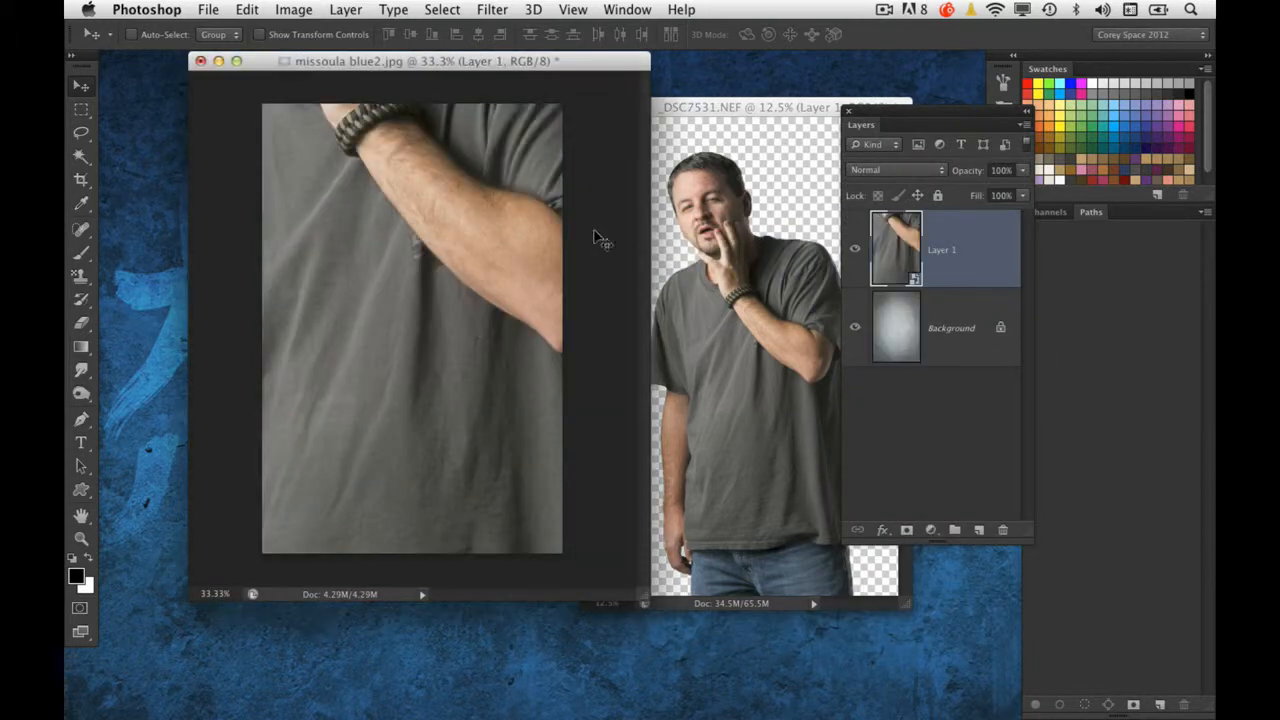
{"action": "key", "text": "ctrl+t"}
{"action": "key", "text": "ctrl+0"}
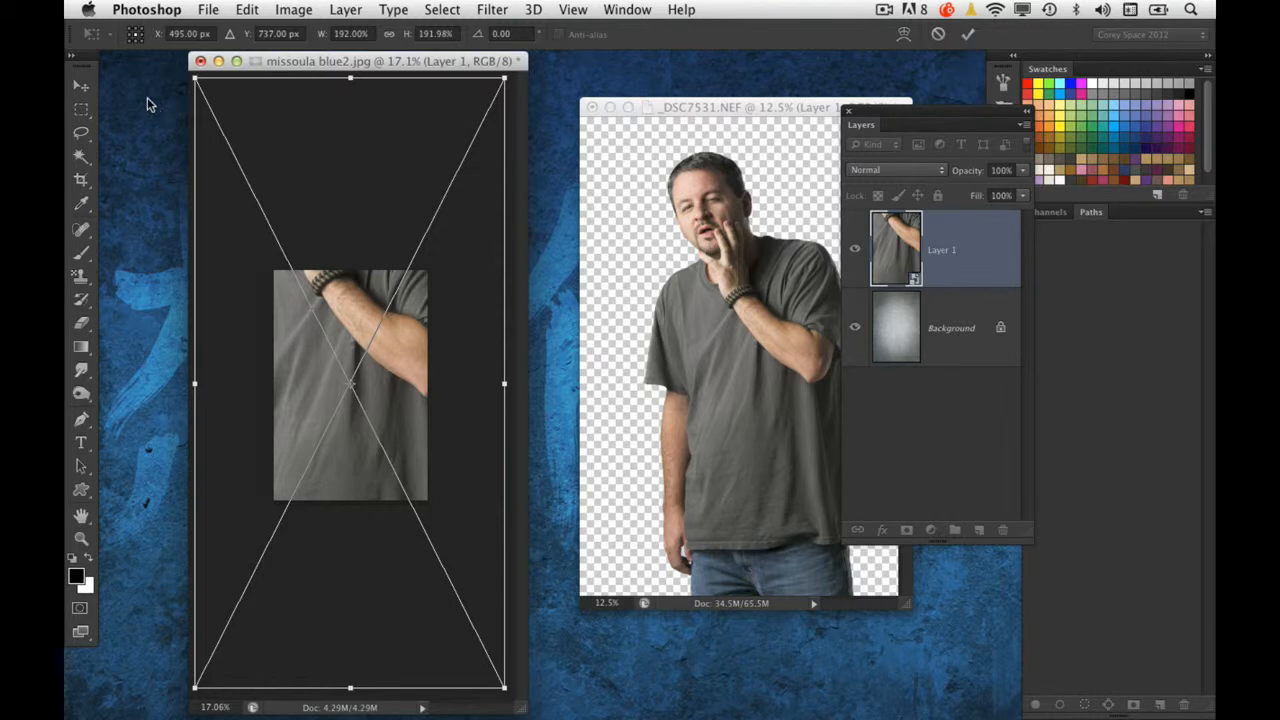
{"action": "left_click_drag", "start_coordinate": [195, 78], "coordinate": [320, 240]}
{"action": "key", "text": "Return"}
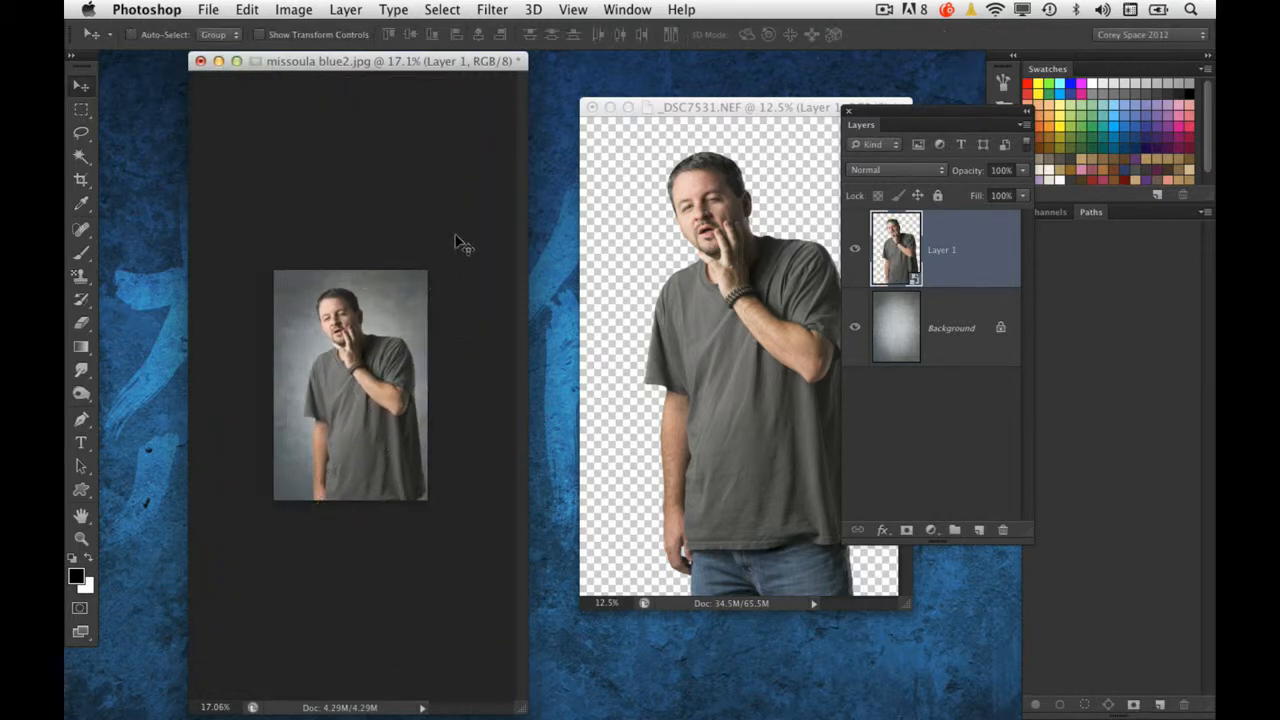
Step: Minimize _DSC7531.NEF, bring up _DSC7555.NEF, and convert its Layer 1 to a Smart Object
{"action": "key", "text": "super+plus"}
{"action": "left_click", "coordinate": [752, 312]}
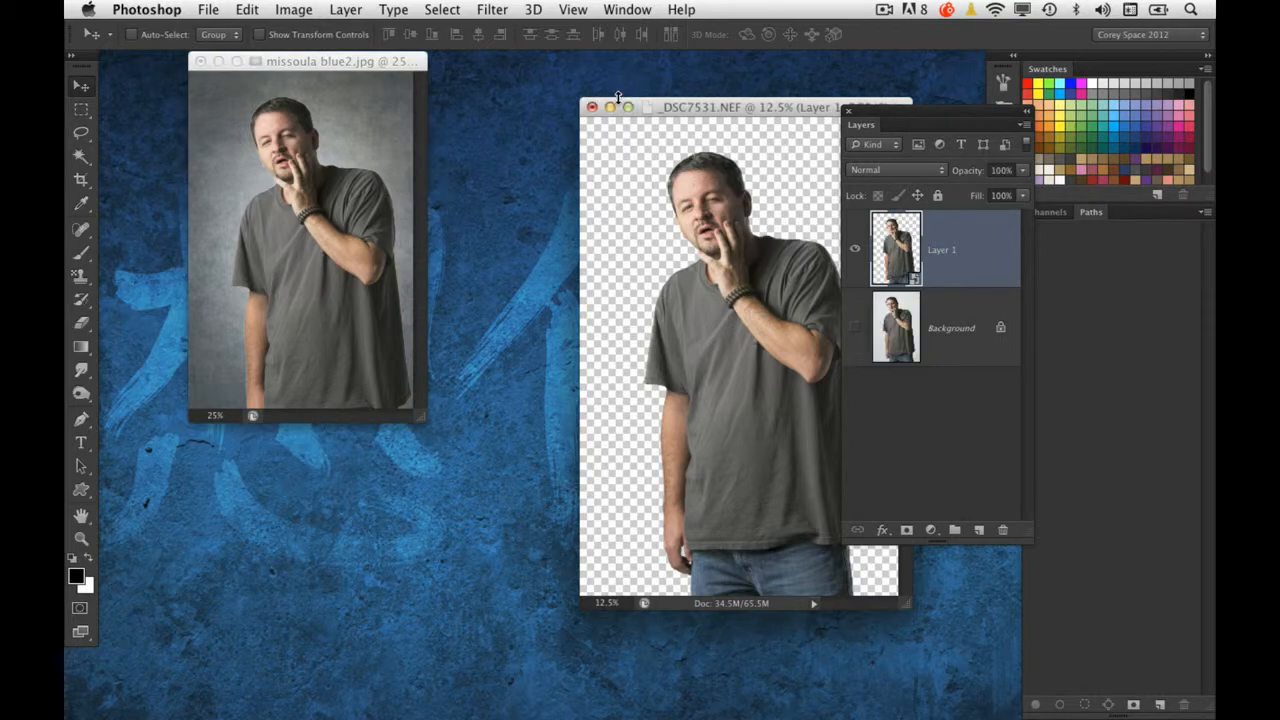
{"action": "left_click", "coordinate": [611, 107]}
{"action": "left_click", "coordinate": [720, 700]}
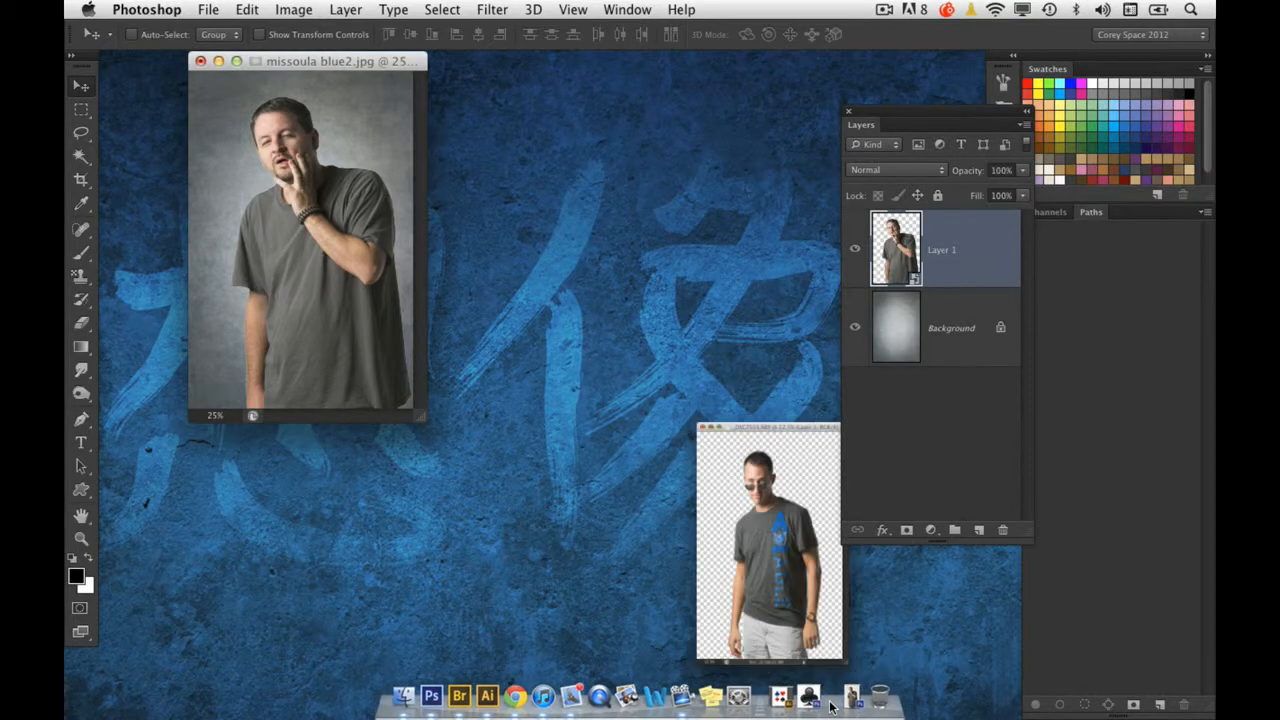
{"action": "right_click", "coordinate": [976, 252]}
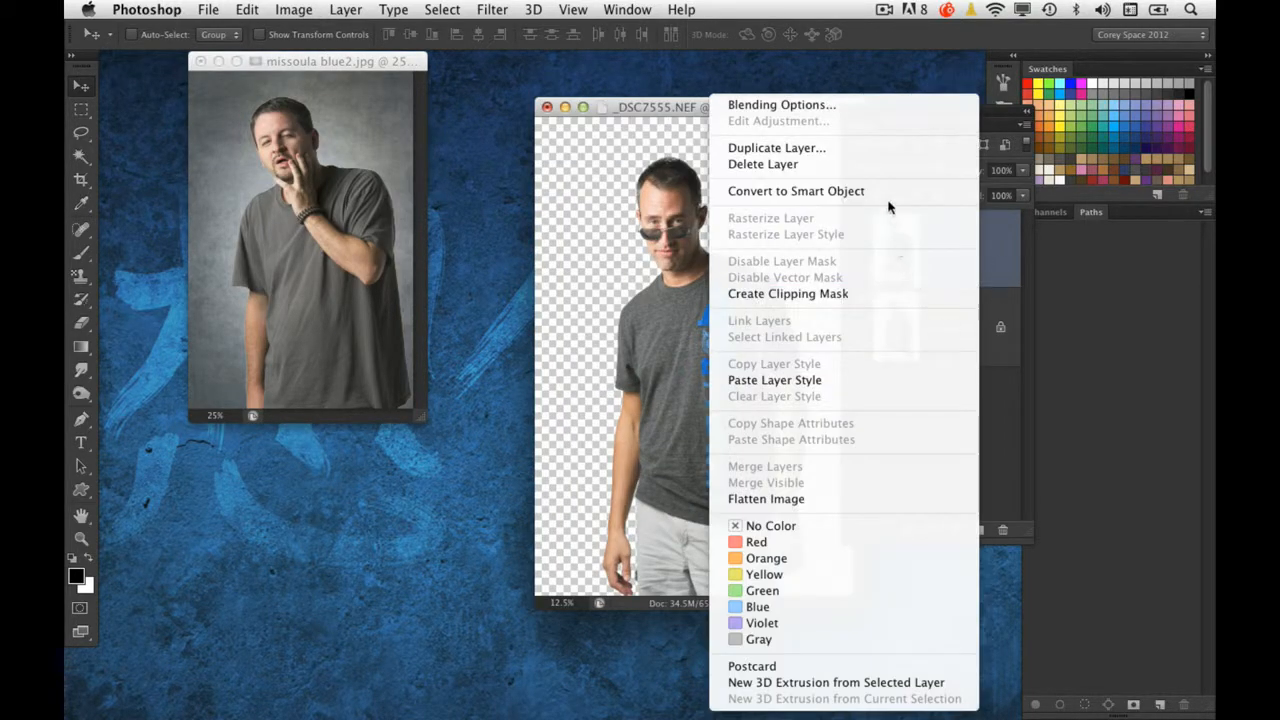
{"action": "left_click", "coordinate": [932, 190]}
Step: Copy the Smart Object sunglasses man into missoula blue2.jpg, scale him down, and place him at the backdrop's left side
{"action": "left_click_drag", "start_coordinate": [685, 287], "coordinate": [343, 290]}
{"action": "left_click_drag", "start_coordinate": [423, 417], "coordinate": [729, 613]}
{"action": "key", "text": "super+t"}
{"action": "mouse_move", "coordinate": [500, 336]}
{"action": "left_mouse_down"}
{"action": "mouse_move", "coordinate": [523, 337]}
{"action": "mouse_move", "coordinate": [518, 325]}
{"action": "left_mouse_up"}
{"action": "left_click_drag", "start_coordinate": [450, 338], "coordinate": [430, 536]}
{"action": "left_click_drag", "start_coordinate": [248, 91], "coordinate": [392, 217]}
{"action": "left_click_drag", "start_coordinate": [455, 443], "coordinate": [404, 402]}
{"action": "key", "text": "Return"}
Step: Move the man in Layer 1 to the right, stack him above Layer 2, and put away _DSC7555.NEF
{"action": "left_click", "coordinate": [545, 343], "text": "super"}
{"action": "left_click_drag", "start_coordinate": [546, 344], "coordinate": [612, 321]}
{"action": "left_click_drag", "start_coordinate": [940, 328], "coordinate": [928, 220]}
{"action": "left_click", "coordinate": [782, 217]}
{"action": "left_click", "coordinate": [548, 107]}
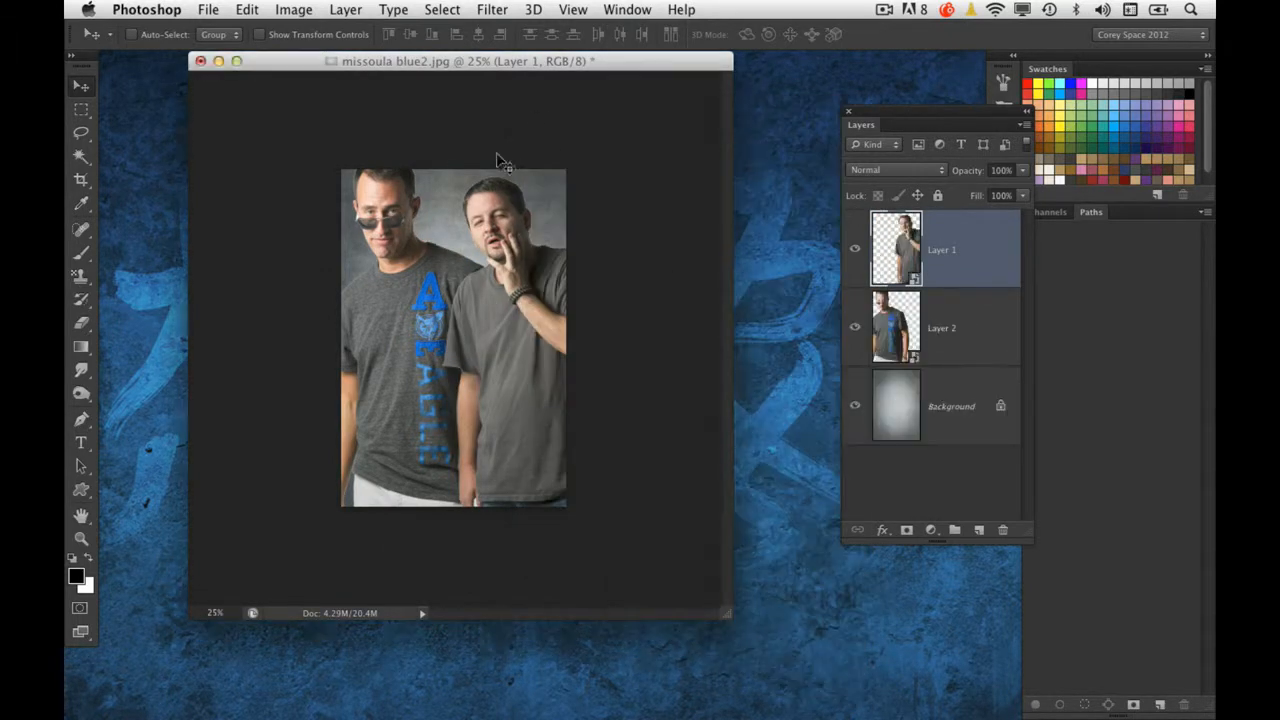
Step: Shift the man in Layer 1 slightly left and lower the sunglasses man in Layer 2 within the composite
{"action": "key", "text": "super+plus"}
{"action": "left_click_drag", "start_coordinate": [502, 535], "coordinate": [657, 648]}
{"action": "left_click_drag", "start_coordinate": [520, 386], "coordinate": [498, 389]}
{"action": "left_click_drag", "start_coordinate": [334, 362], "coordinate": [332, 396]}
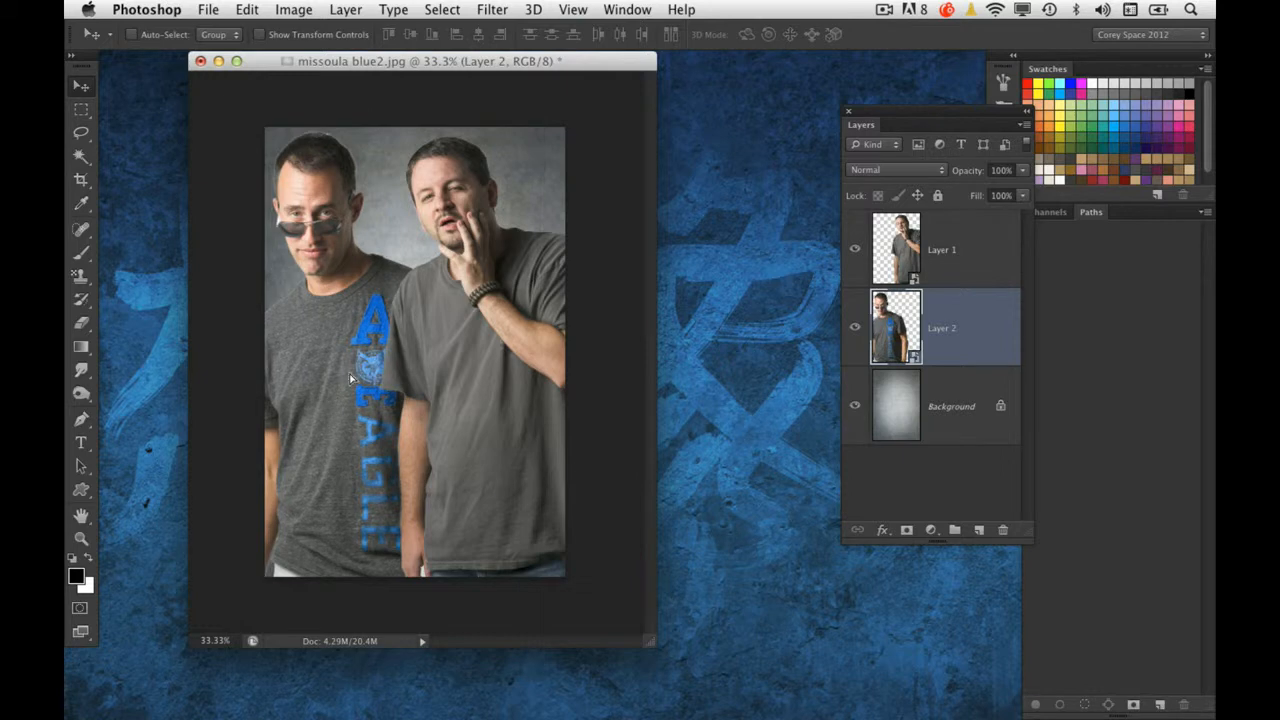
{"action": "left_click_drag", "start_coordinate": [576, 62], "coordinate": [602, 72]}
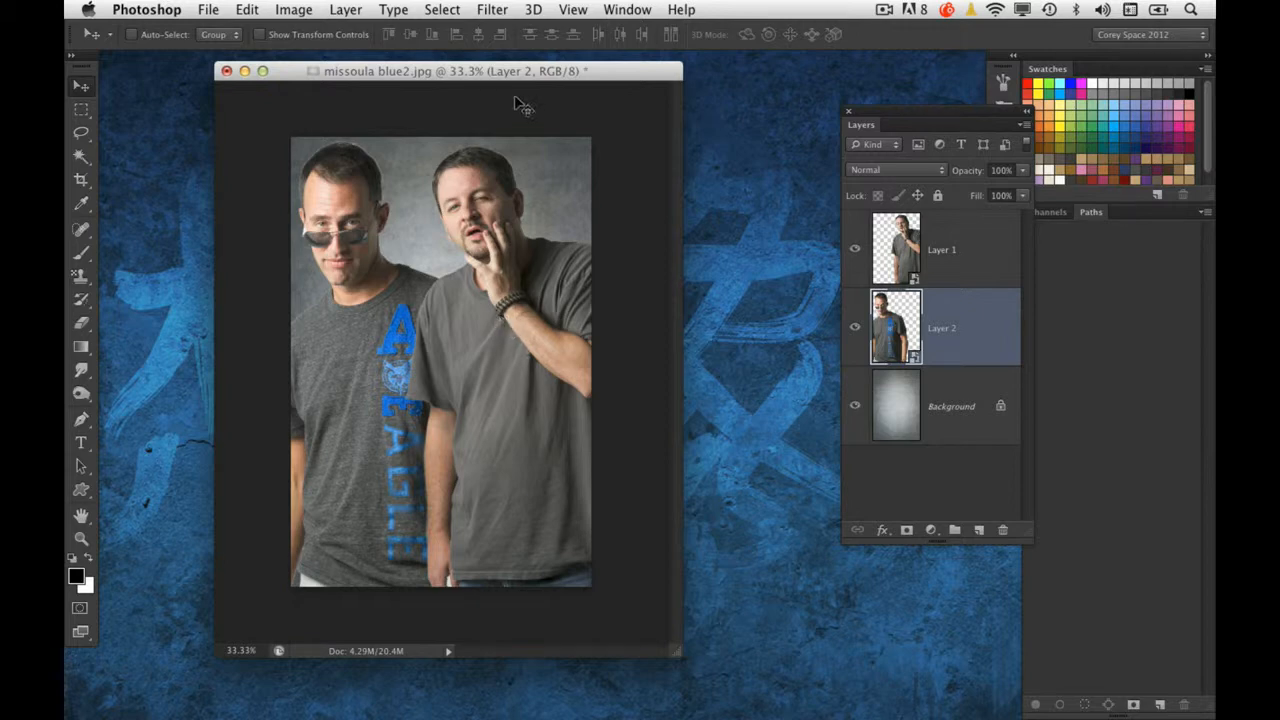
{"action": "left_click_drag", "start_coordinate": [522, 74], "coordinate": [519, 78]}
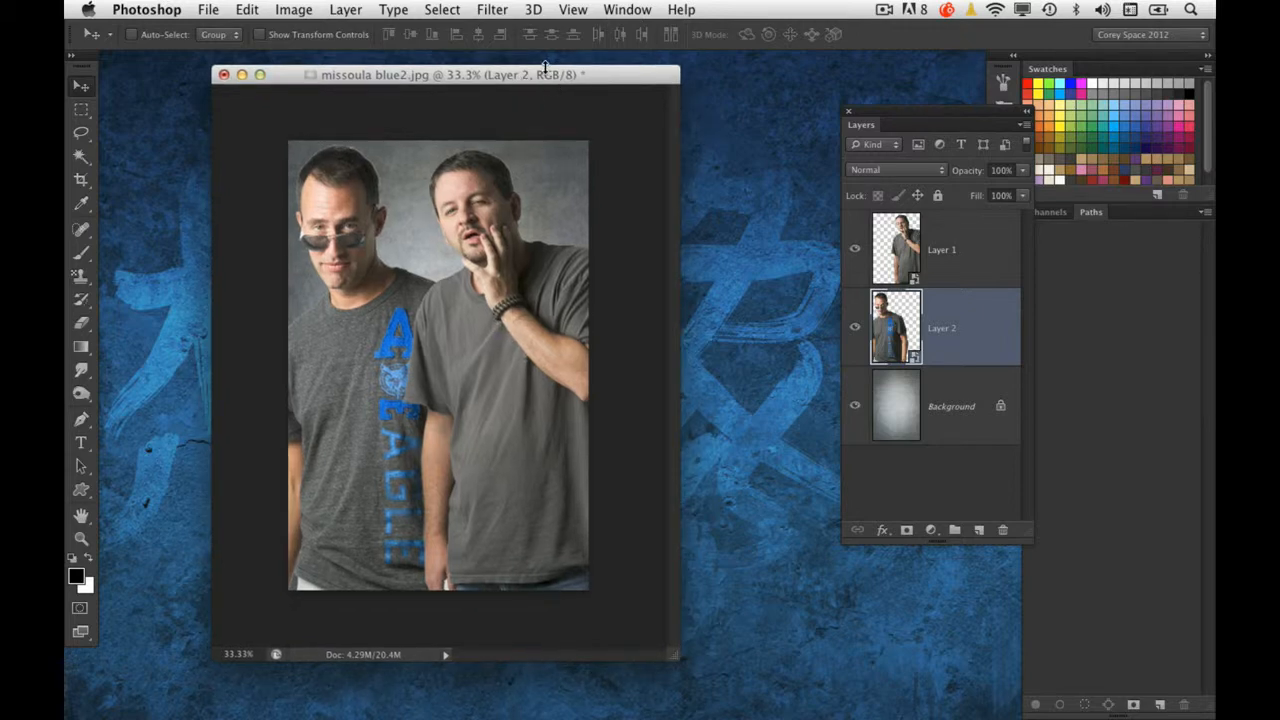